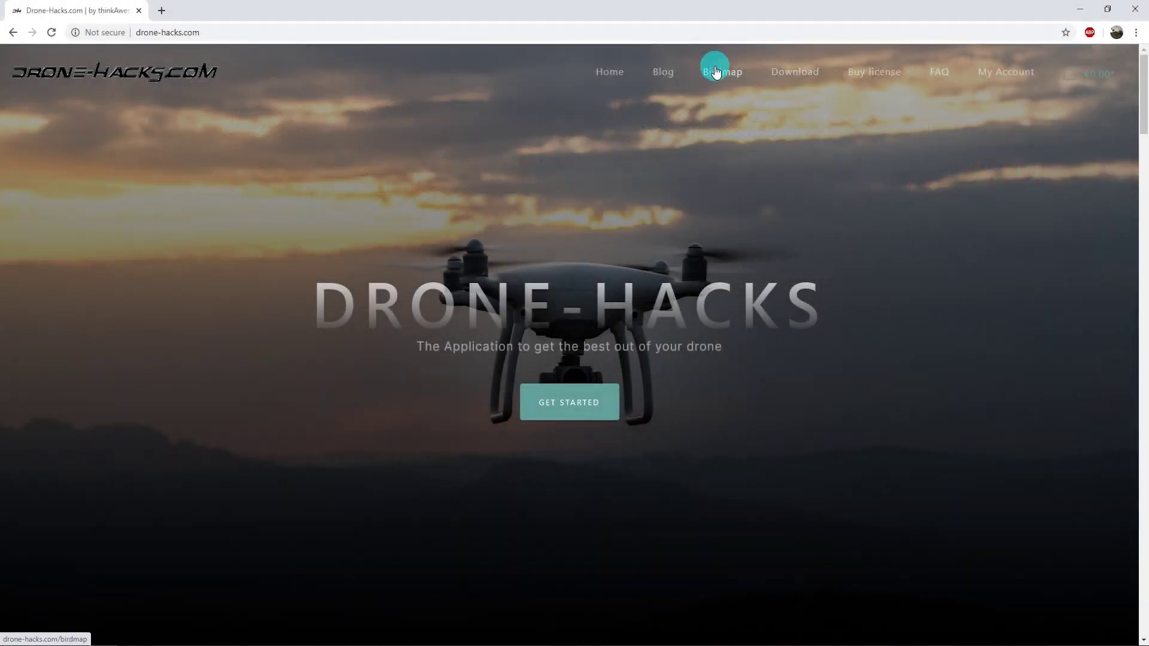
# In the Birdmap, view the DJI Mavic Pro unlocks for firmware 01.04.0500 and 01.04.0000.
pyautogui.click(716, 72)
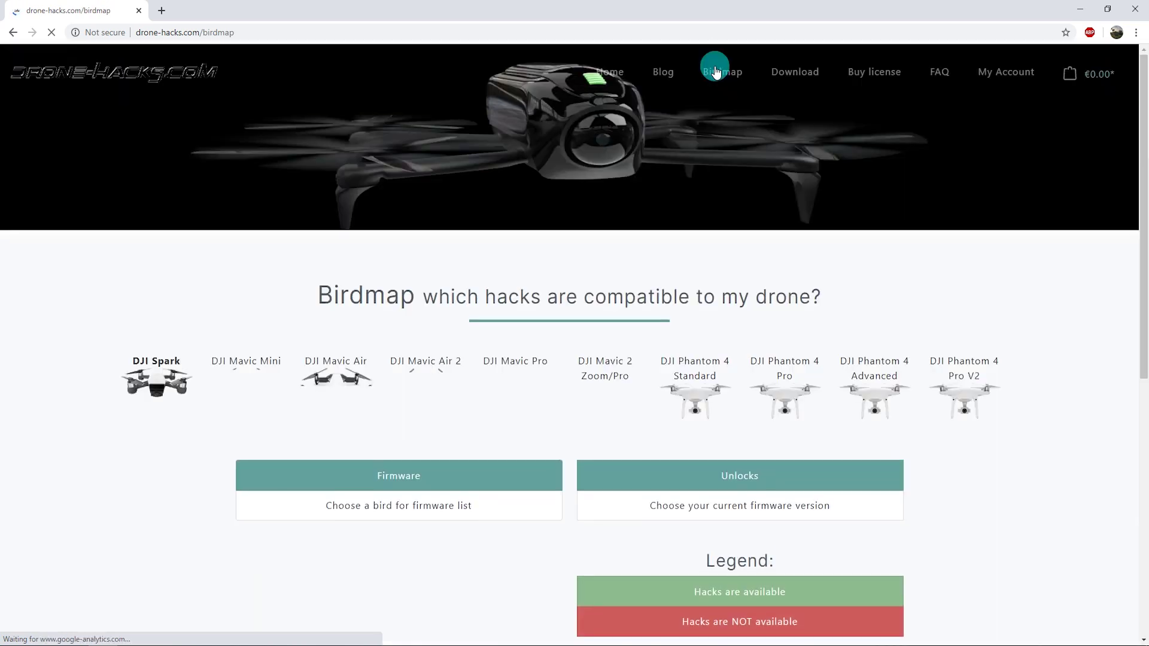
pyautogui.scroll(-2, 982, 475)
pyautogui.scroll(-3, 982, 475)
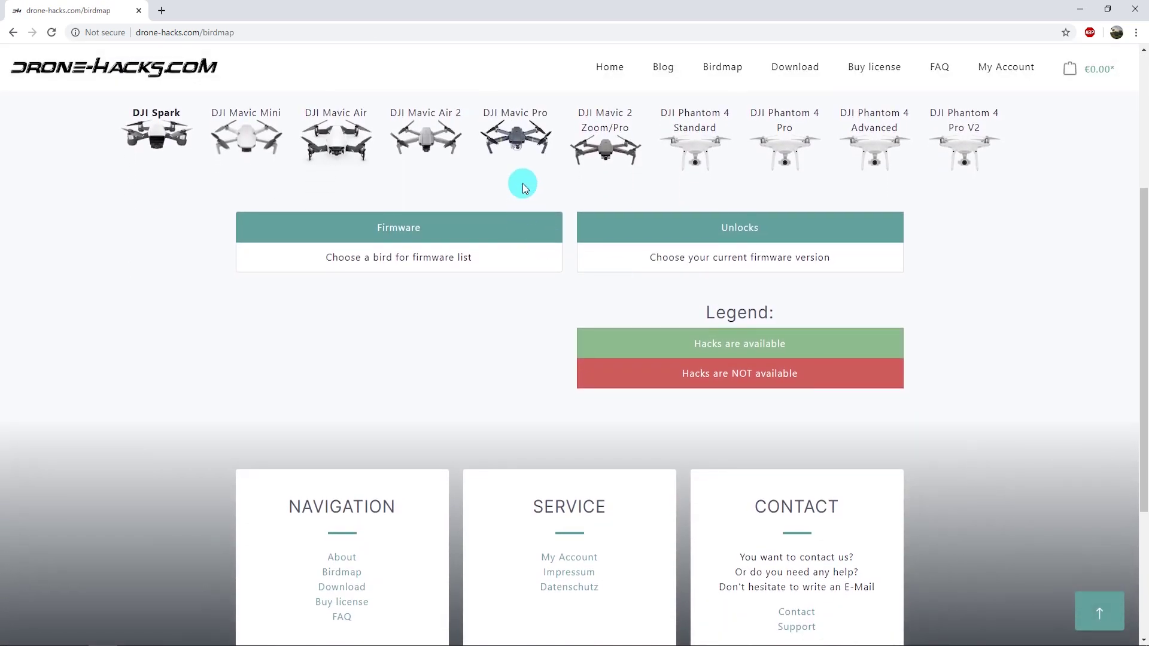
pyautogui.click(510, 142)
pyautogui.scroll(-2, 518, 452)
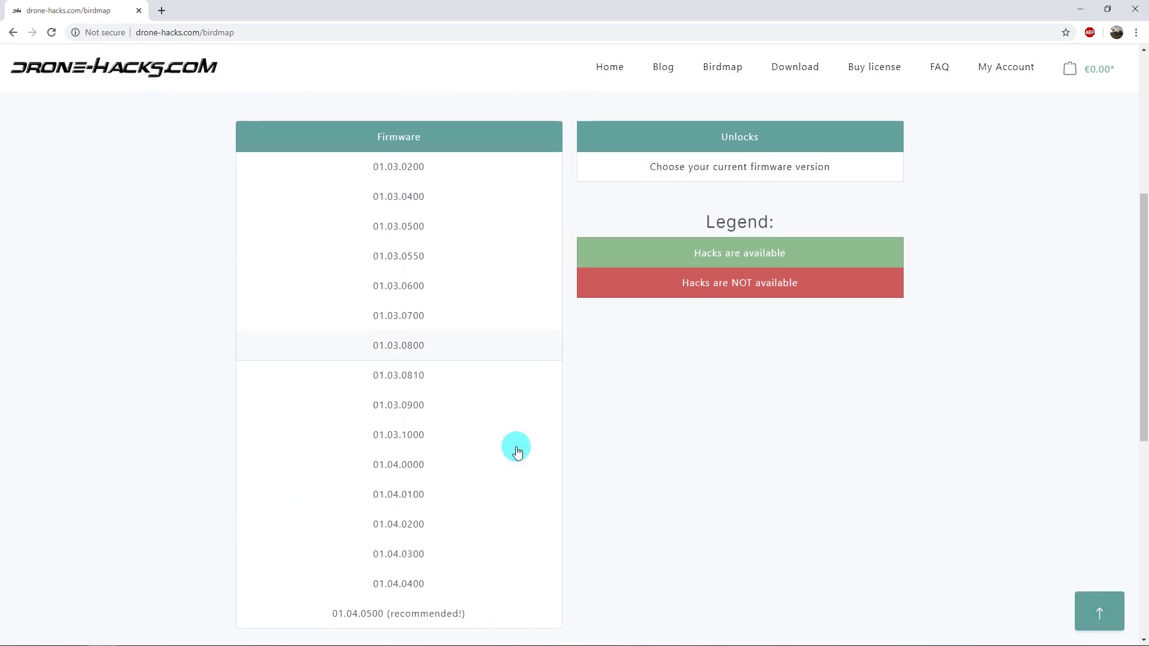
pyautogui.click(382, 619)
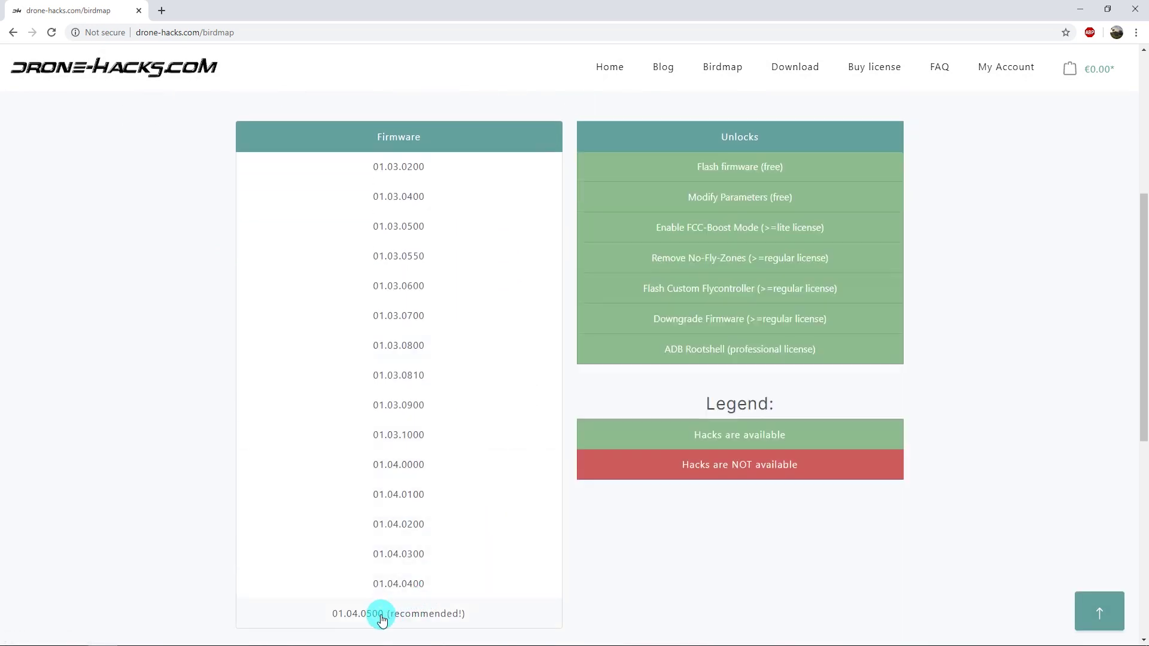
pyautogui.scroll(2, 844, 524)
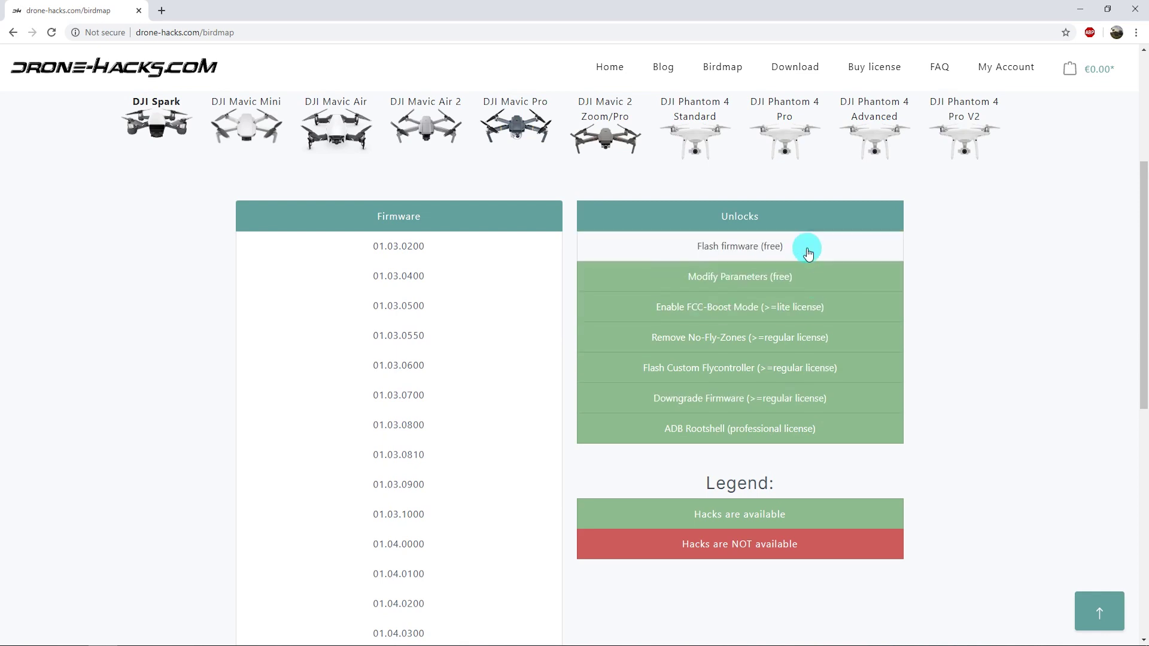
pyautogui.click(407, 548)
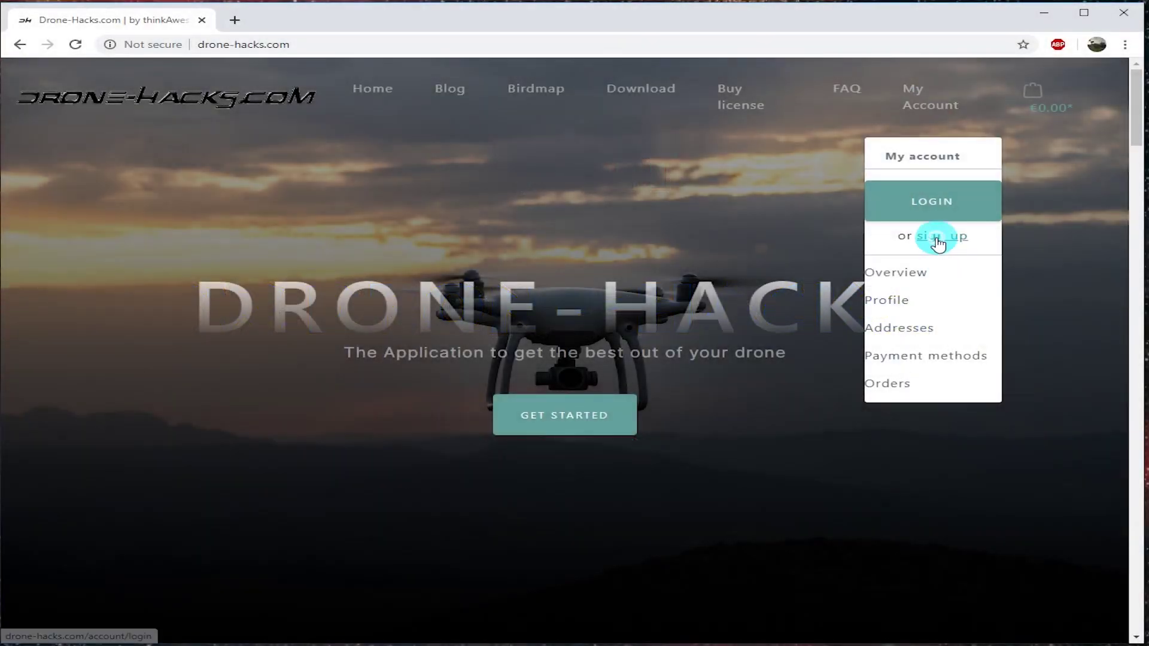
# Start the sign-up form with salutation Mr. and the customer's first and last name.
pyautogui.click(938, 239)
pyautogui.click(515, 359)
pyautogui.click(487, 412)
pyautogui.scroll(-1, 478, 389)
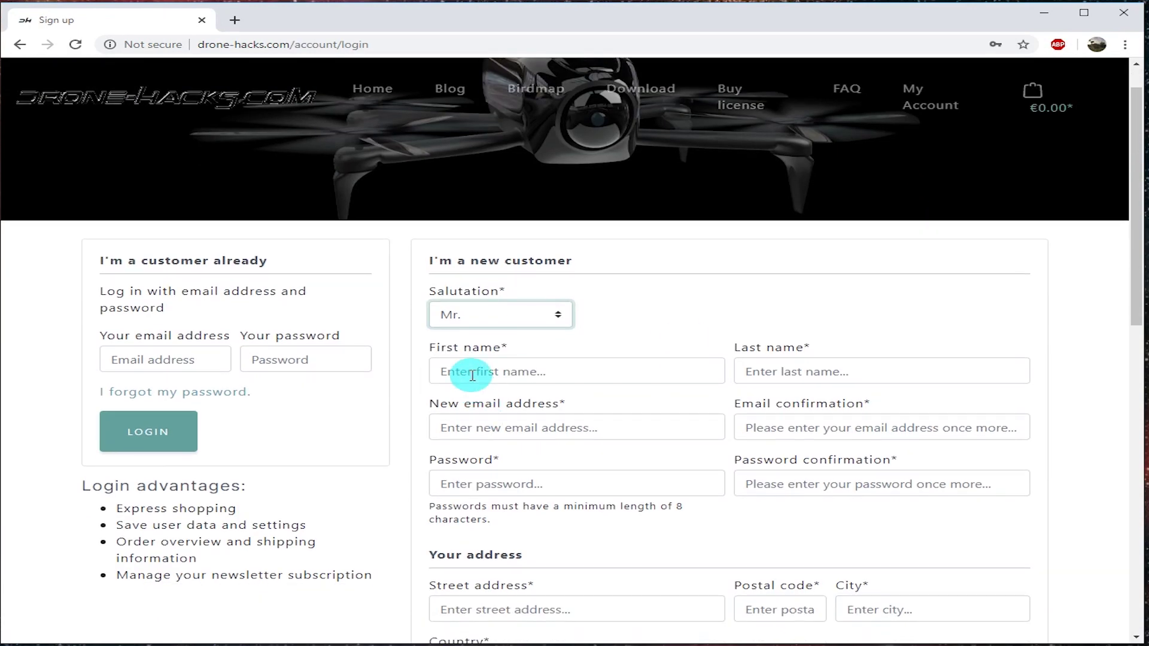
pyautogui.click(474, 371)
pyautogui.write('Steve')
pyautogui.press('Tab')
pyautogui.write('Steve')
# Enter and confirm the customer's e-mail address and the account password.
pyautogui.click(506, 427)
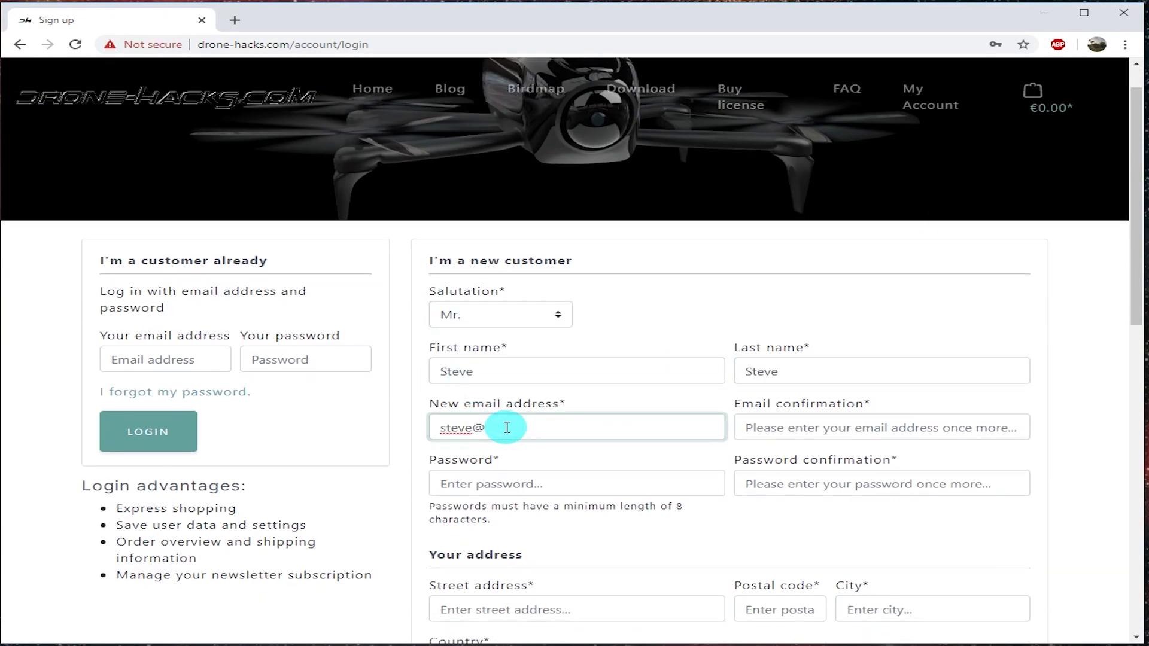
pyautogui.press('Tab')
pyautogui.hotkey('ctrl', 'v')
pyautogui.click(520, 484)
pyautogui.write('•••••••••')
pyautogui.press('Tab')
pyautogui.write('•••••••••')
# Fill in the street address, postal code and city, choose USA as country, and submit.
pyautogui.scroll(-4, 521, 481)
pyautogui.click(518, 371)
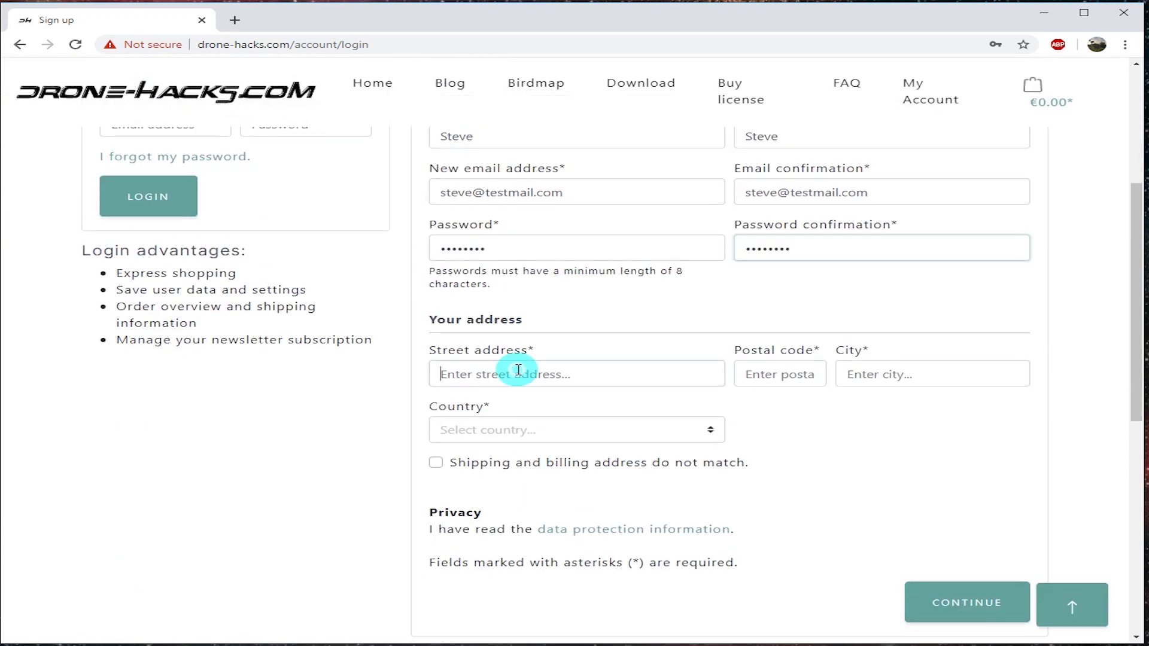
pyautogui.write('Address1')
pyautogui.press('Tab')
pyautogui.write('12312')
pyautogui.press('Tab')
pyautogui.write('City')
pyautogui.press('Tab')
pyautogui.write('usa')
pyautogui.click(979, 604)
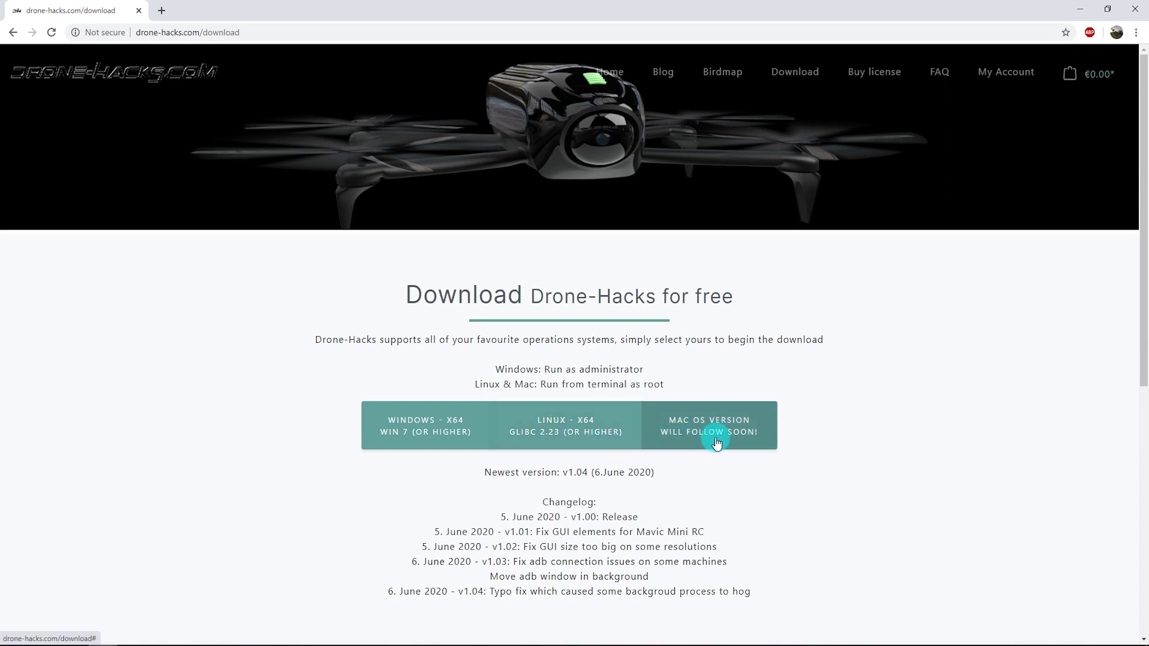
# Download the Windows x64 installer dh-win-v1.04.exe.
pyautogui.click(425, 432)
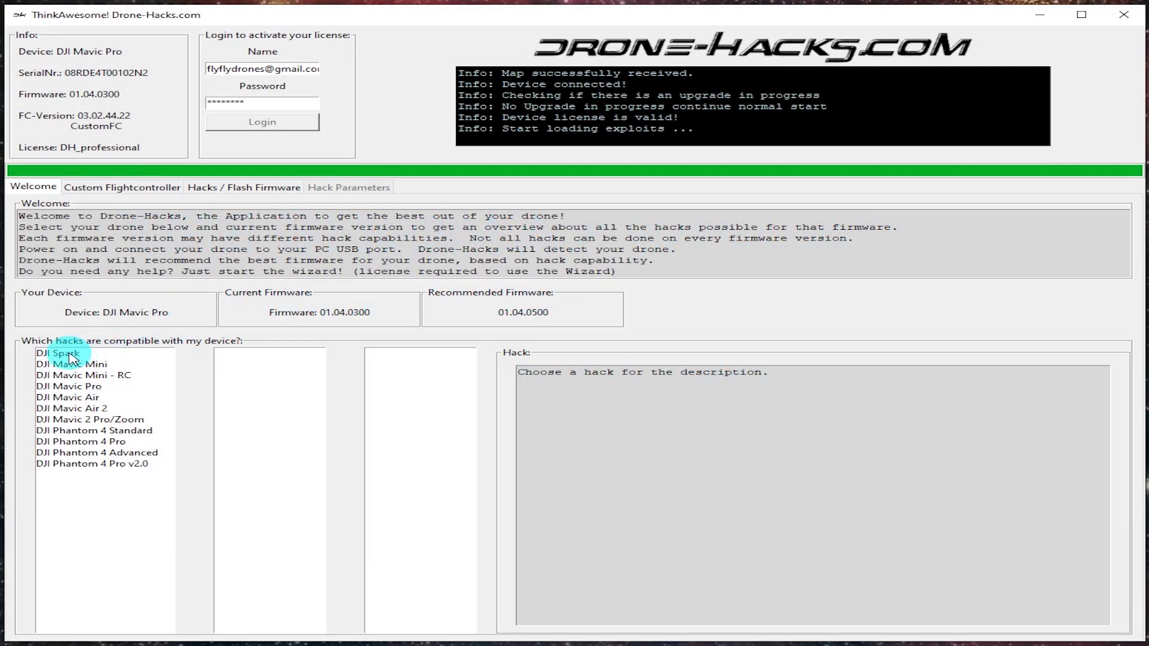
# Select DJI Spark firmware 01.00.1000 and read the NFZ, parameter, fccBoost and downgrade descriptions.
pyautogui.click(70, 354)
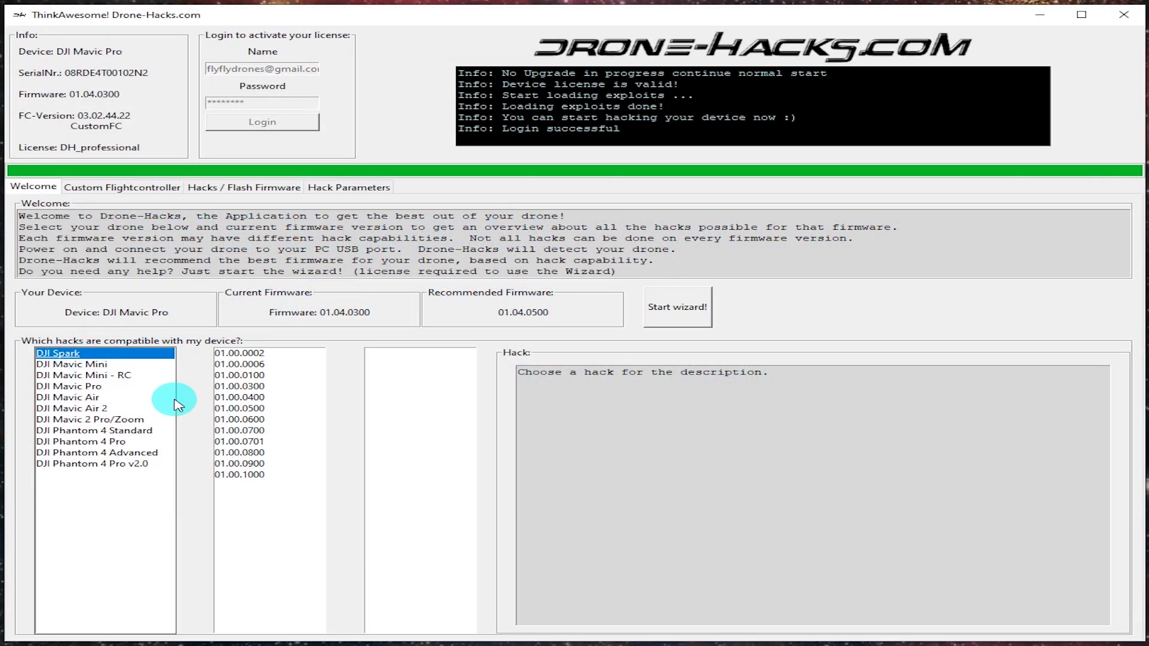
pyautogui.click(257, 474)
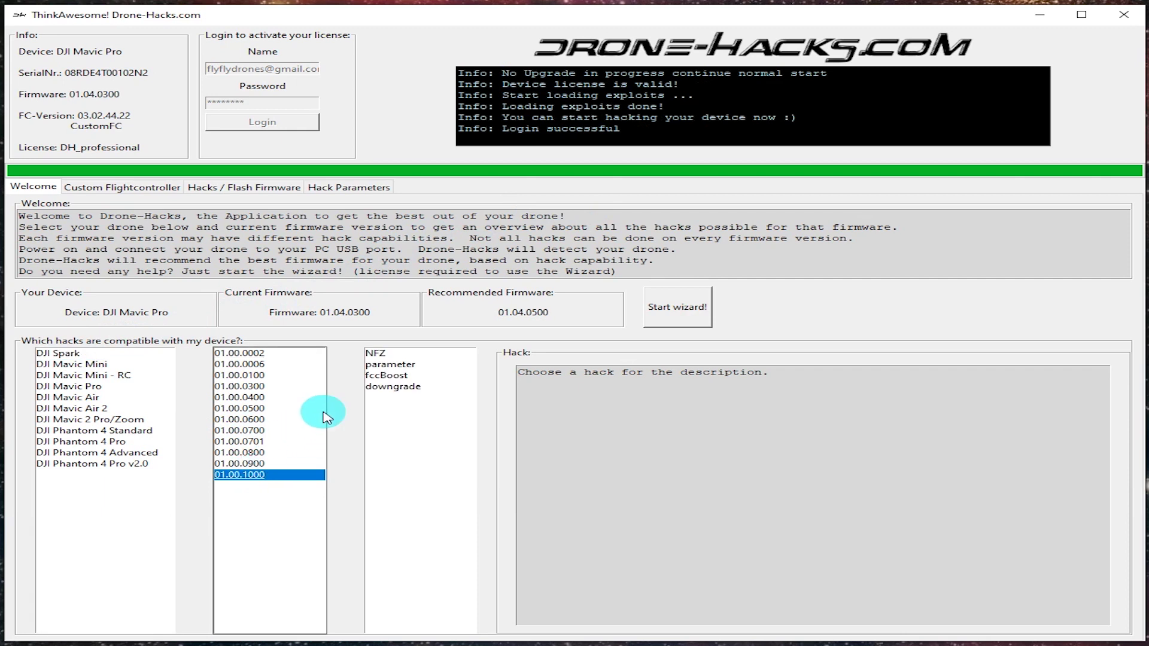
pyautogui.click(384, 355)
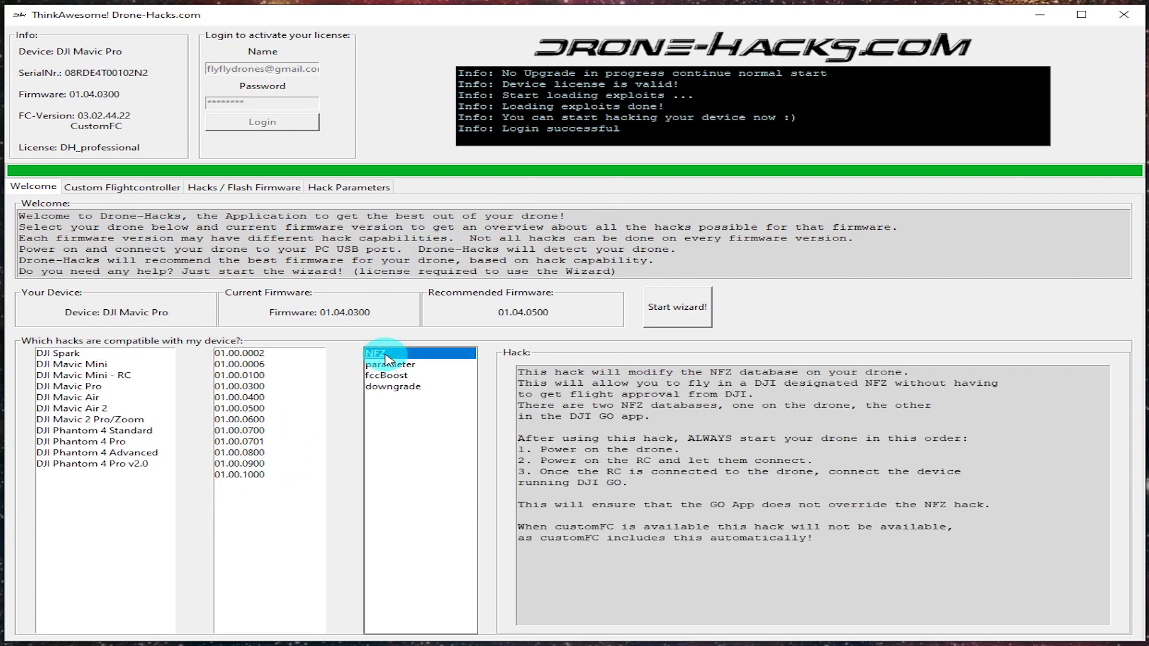
pyautogui.click(426, 365)
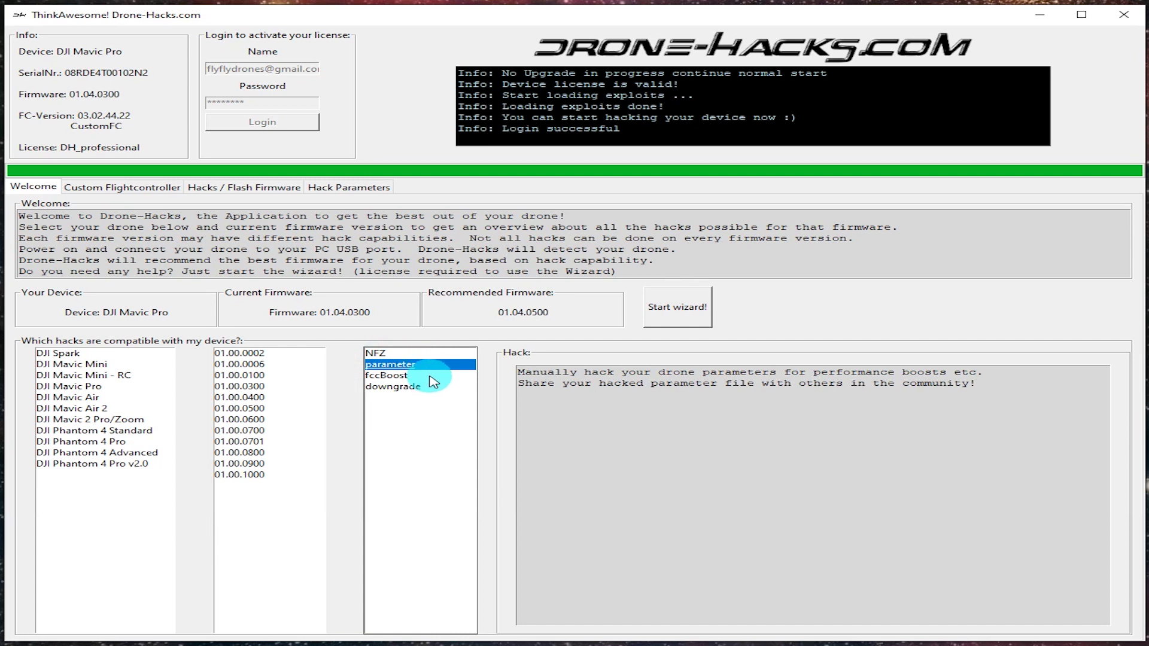
pyautogui.click(429, 377)
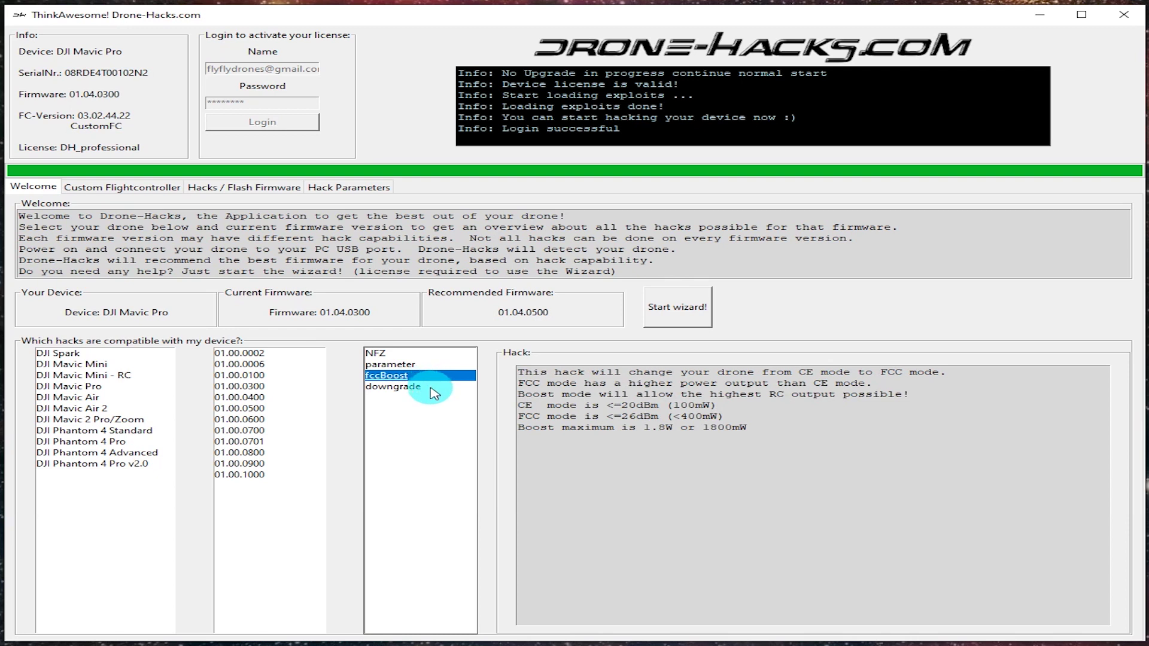
pyautogui.click(434, 390)
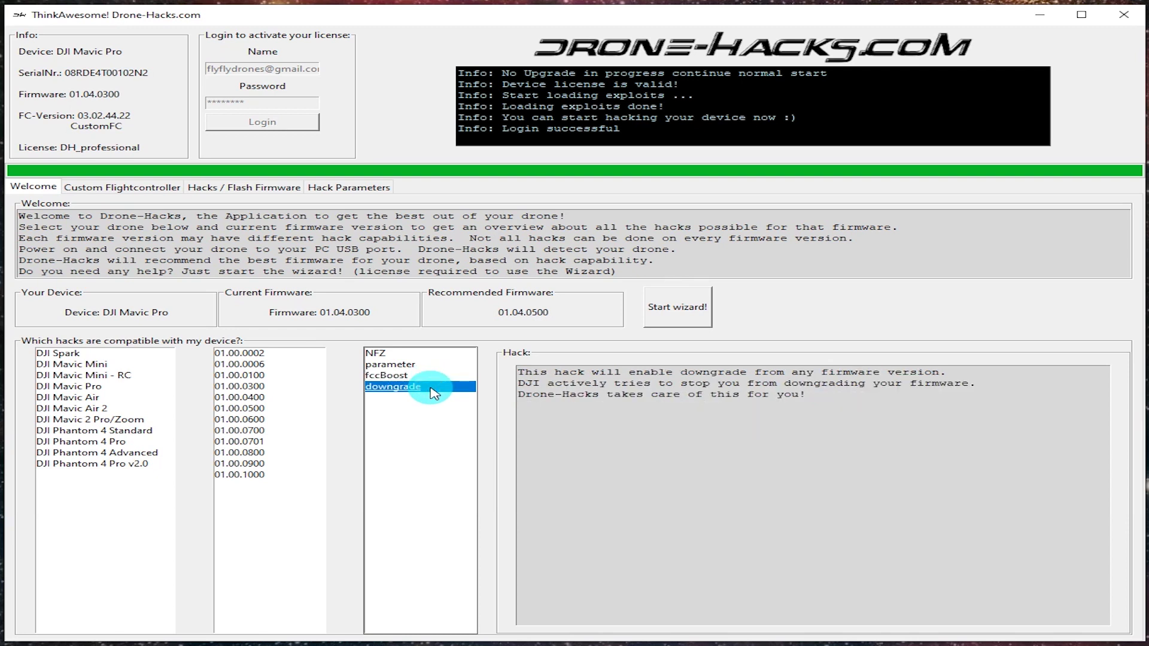
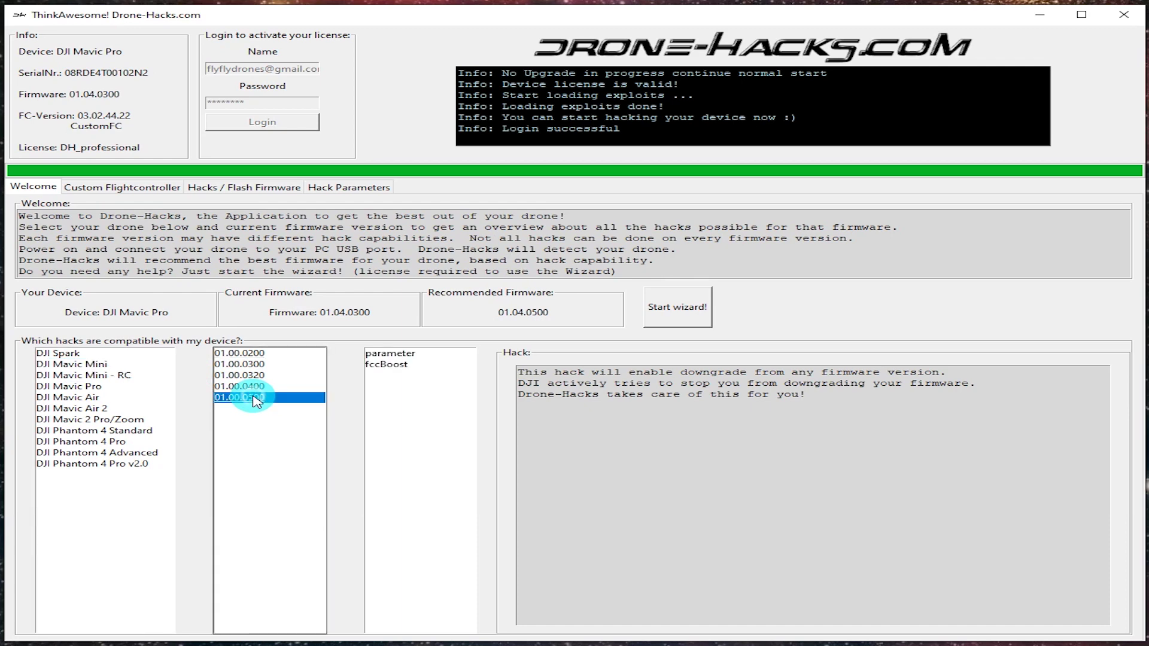
# Display the parameter hack's description in the firmware 01.00.0500 compatibility hacks list.
pyautogui.click(390, 354)
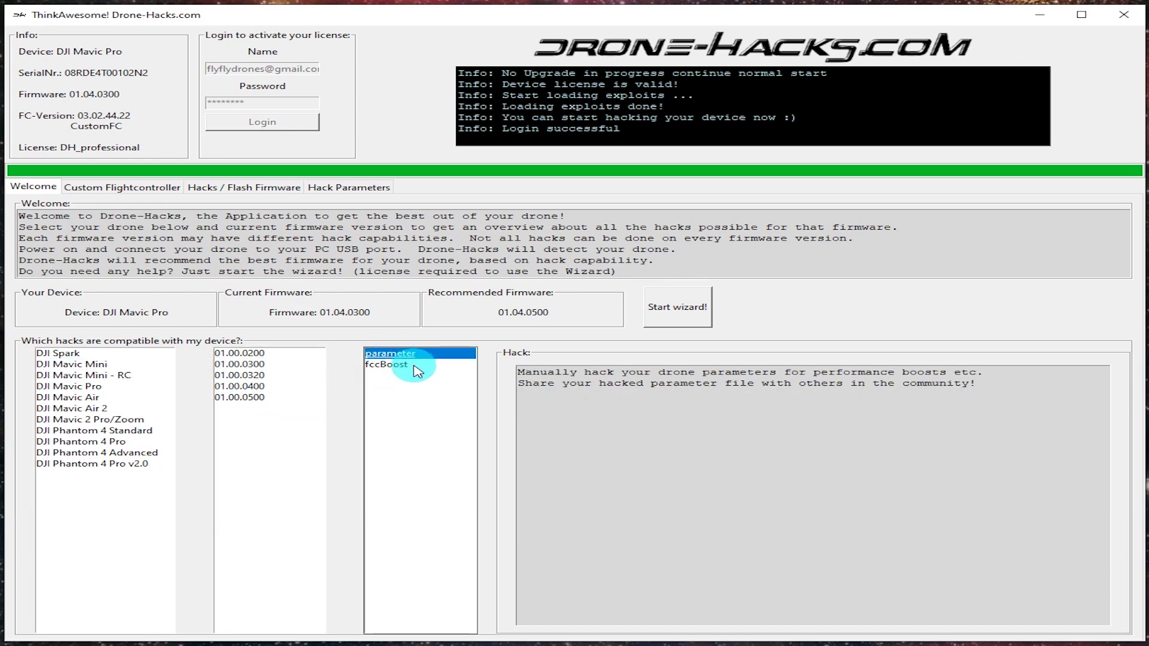
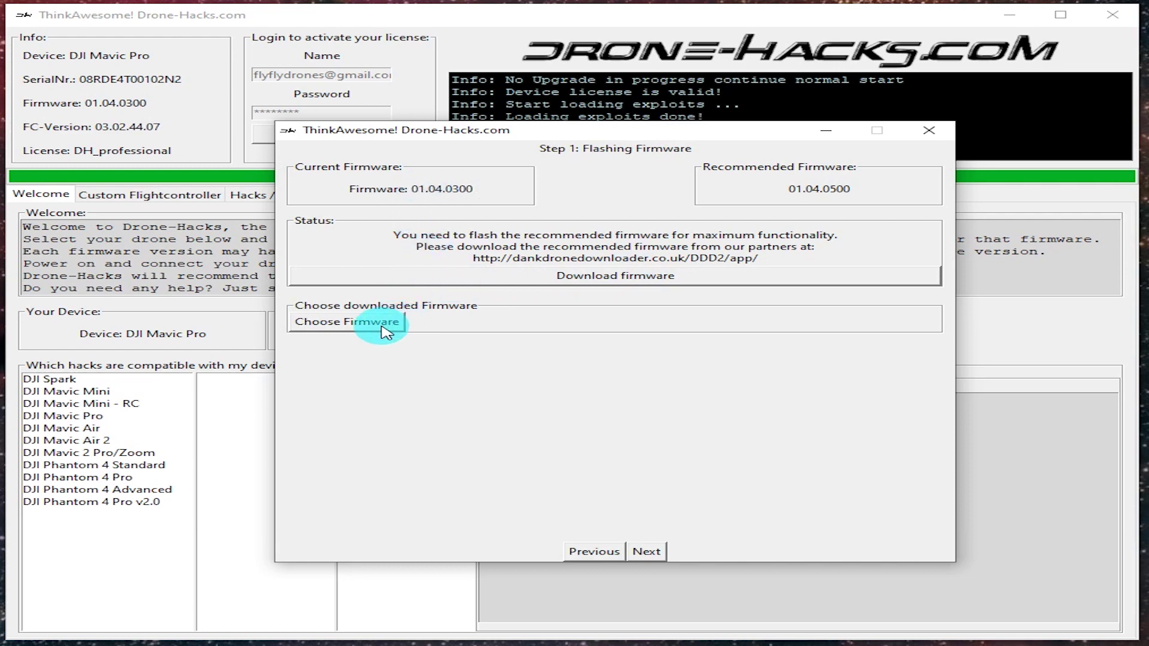
# Select the downloaded .bin firmware file in the wizard so it is ready to flash to the Mavic Pro.
pyautogui.click(383, 331)
pyautogui.click(313, 157)
pyautogui.doubleClick(318, 154)
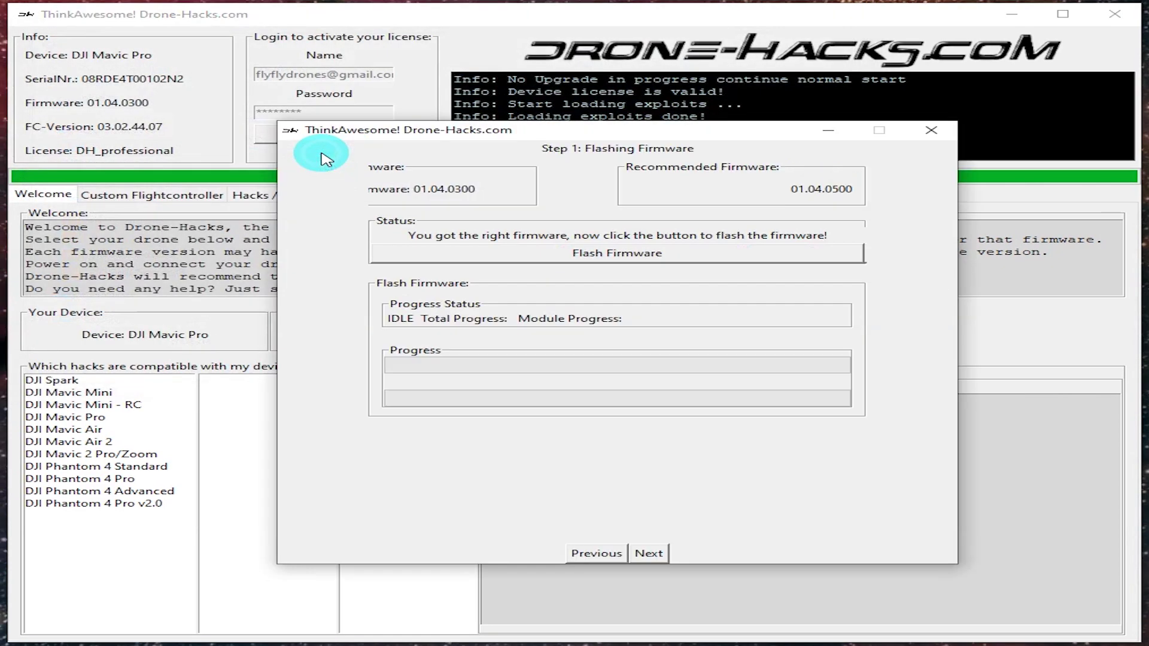
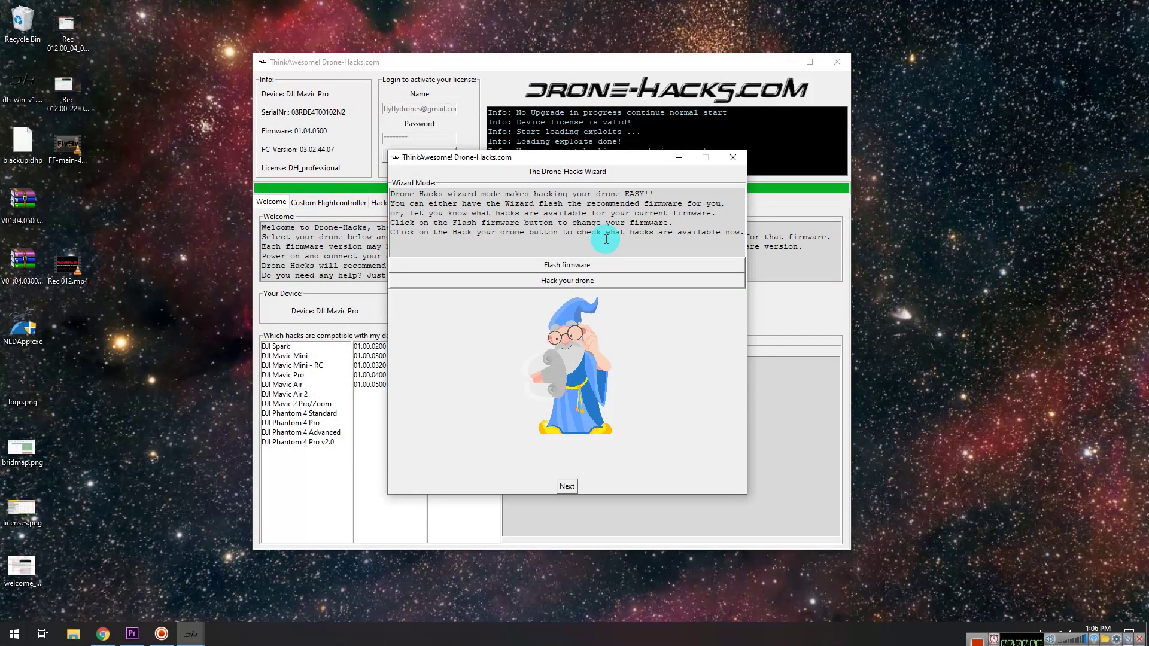
# Advance the wizard with 'Hack your drone' to Step 2: Choose your hacks.
pyautogui.click(570, 282)
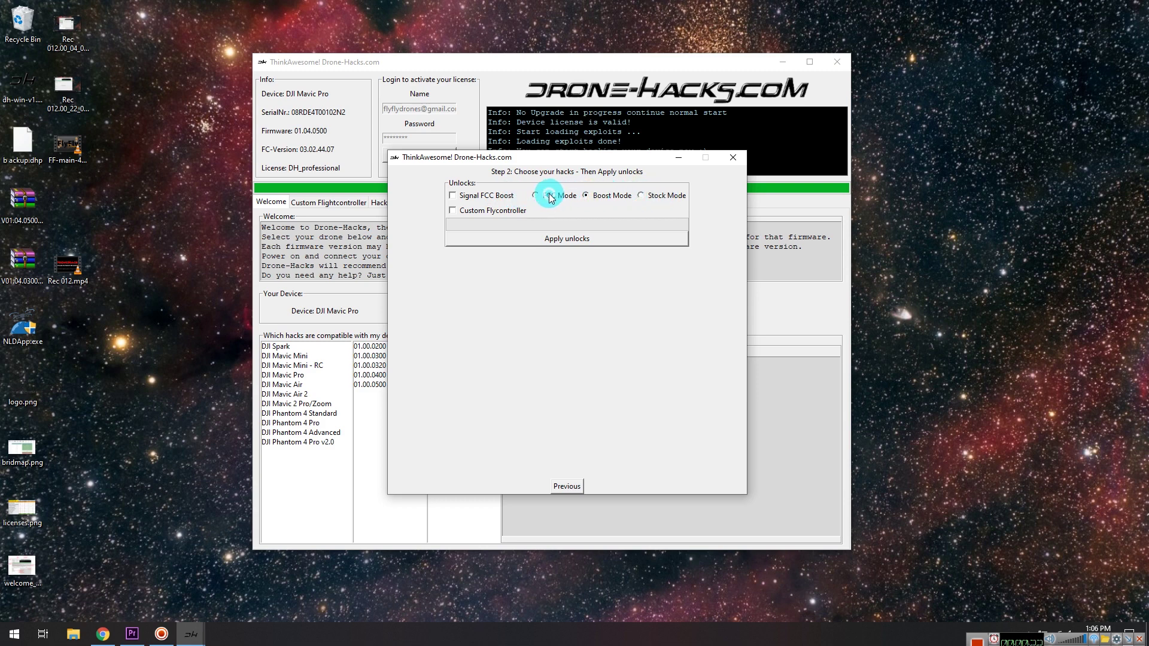
# Turn off Signal FCC Boost and switch from FCC Mode to Stock Mode.
pyautogui.click(488, 203)
pyautogui.click(645, 198)
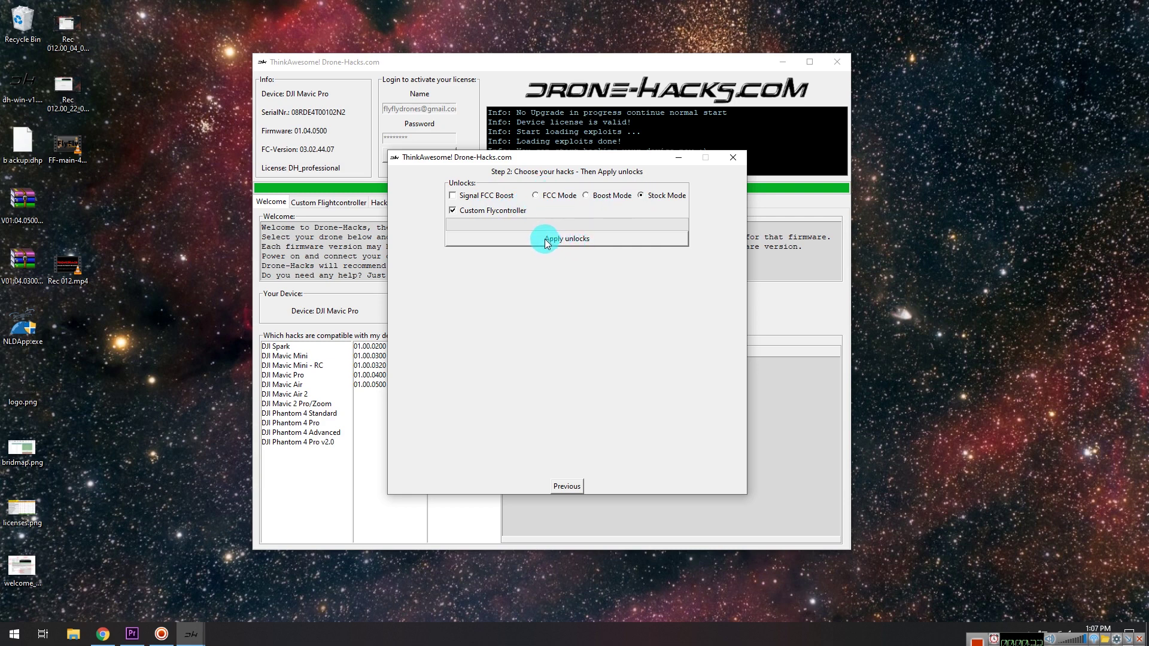
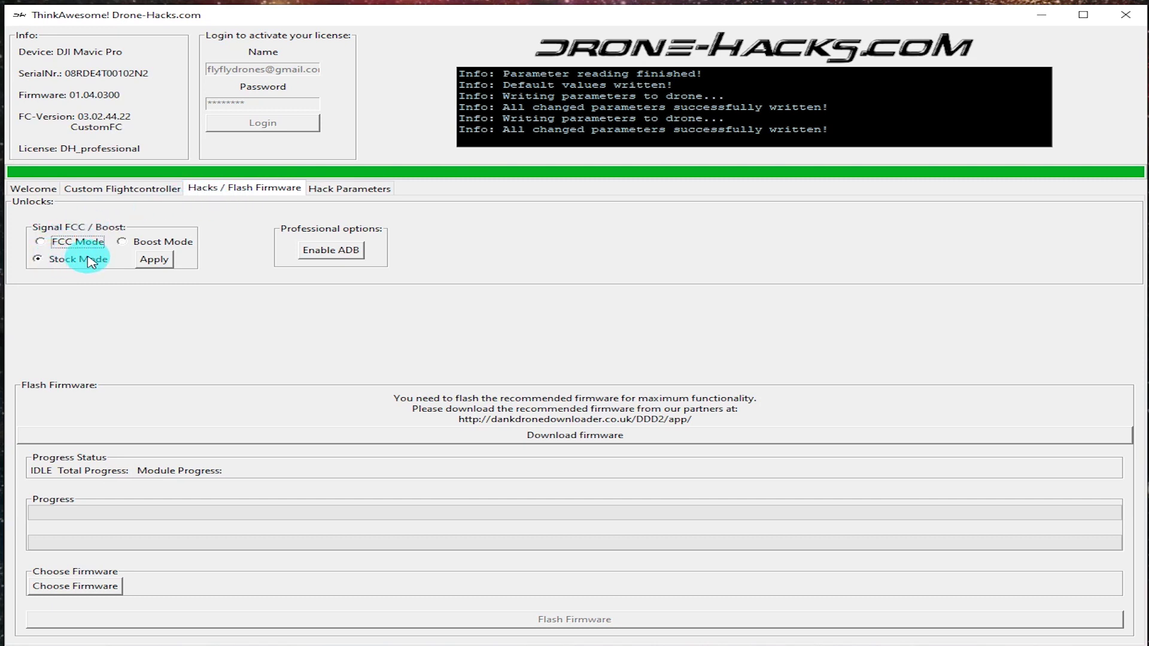
# Apply Boost Mode as the Mavic Pro's Signal FCC / Boost setting.
pyautogui.click(151, 262)
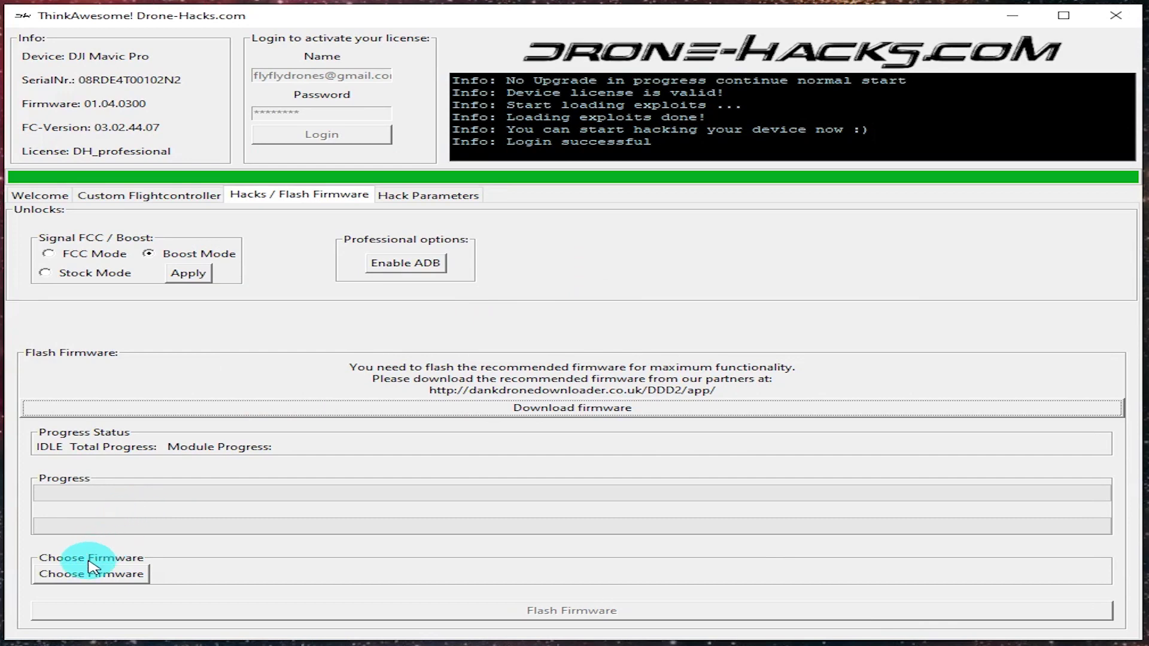
# Flash V01.04.0300_Mavic_dji_system.bin from the Desktop to the drone and confirm the success notice.
pyautogui.click(81, 575)
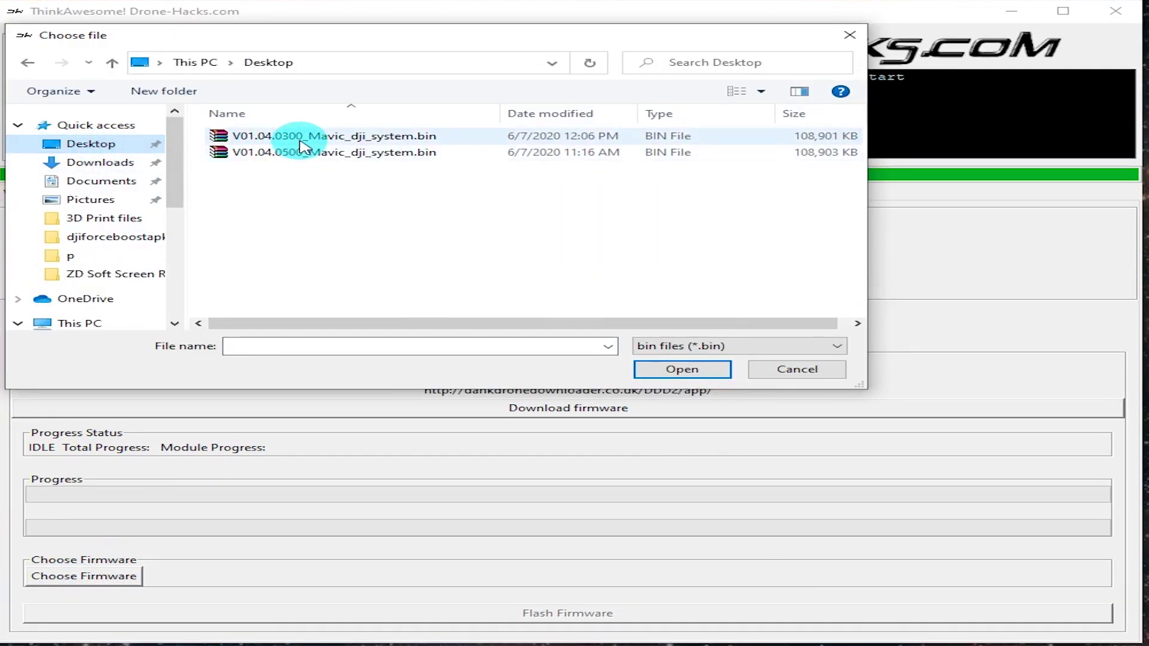
pyautogui.doubleClick(302, 137)
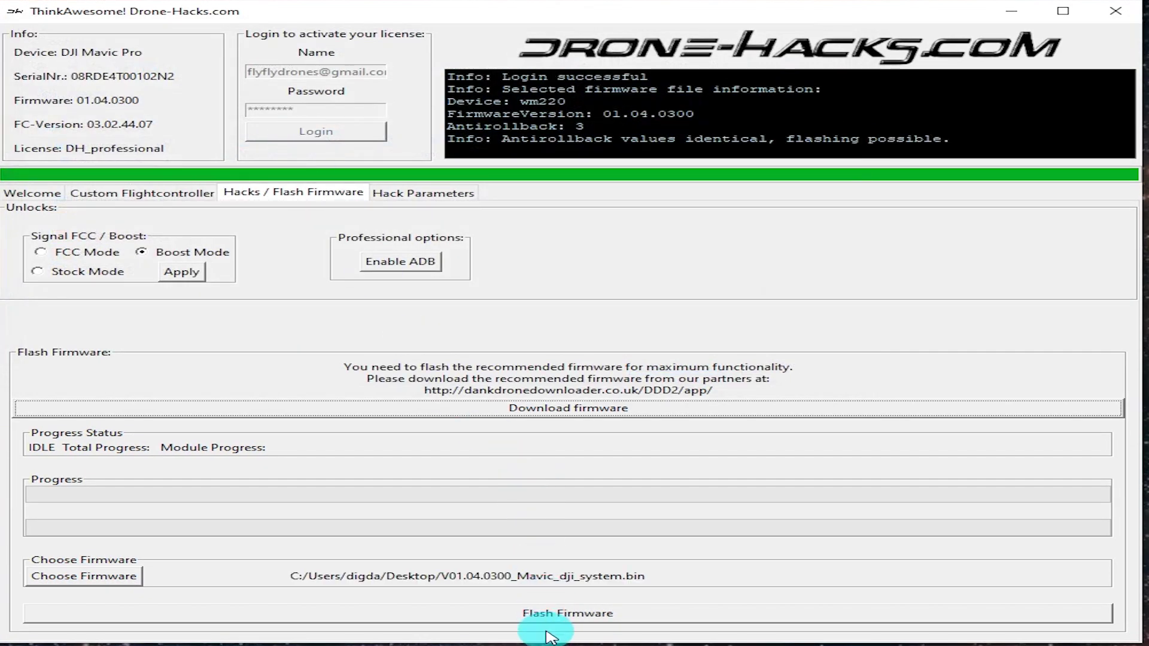
pyautogui.click(546, 617)
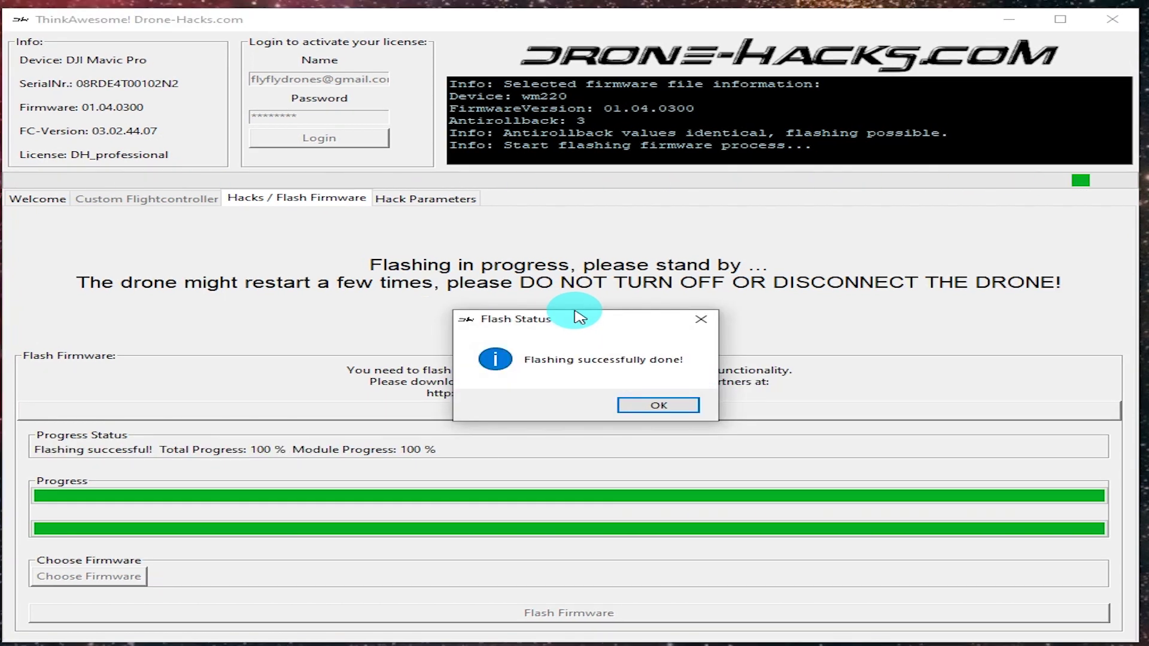
pyautogui.click(661, 408)
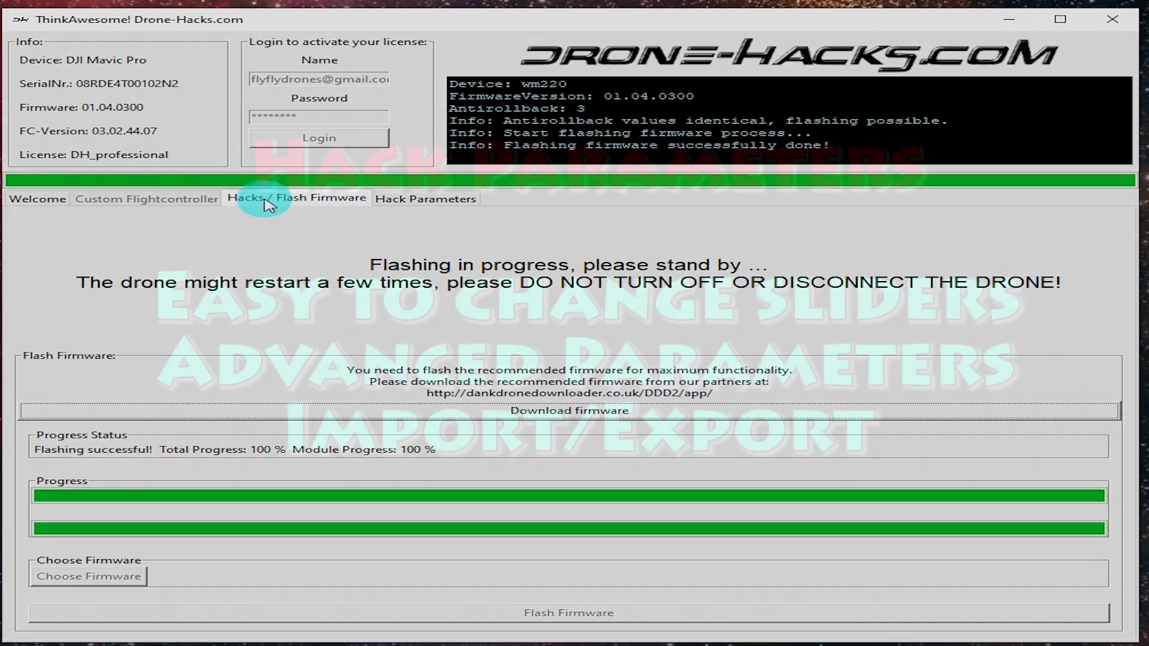
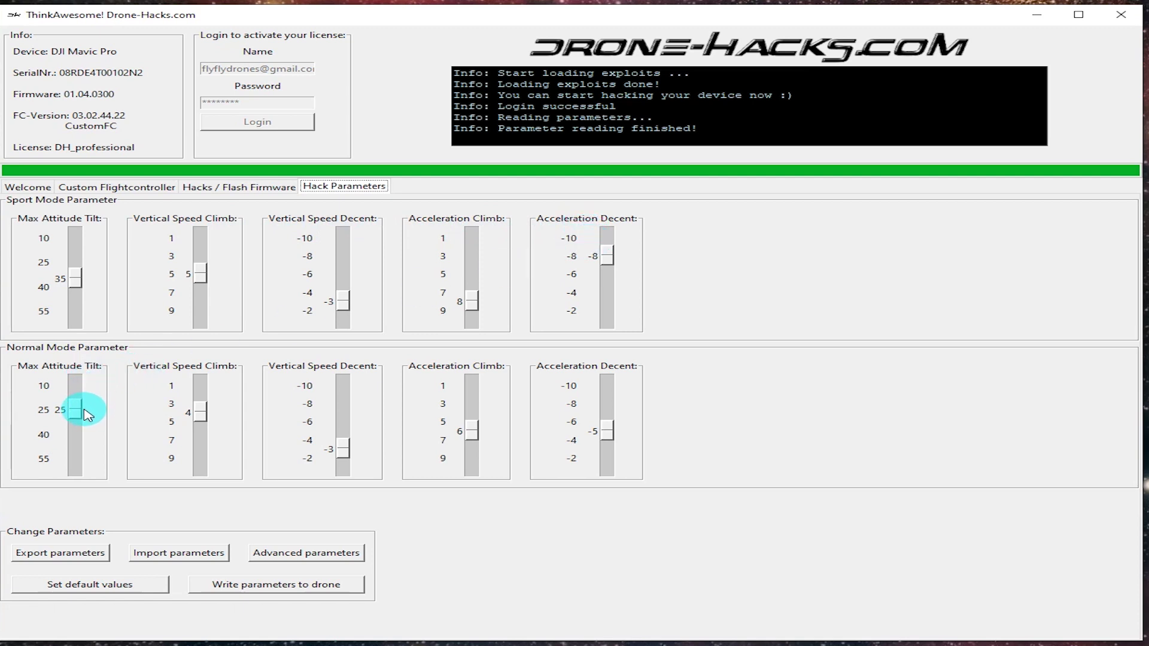
# Set Normal Mode tilt to 35, and Sport Mode tilt 49, climb 8, descent -8.
pyautogui.moveTo(86, 412); pyautogui.dragTo(67, 428)
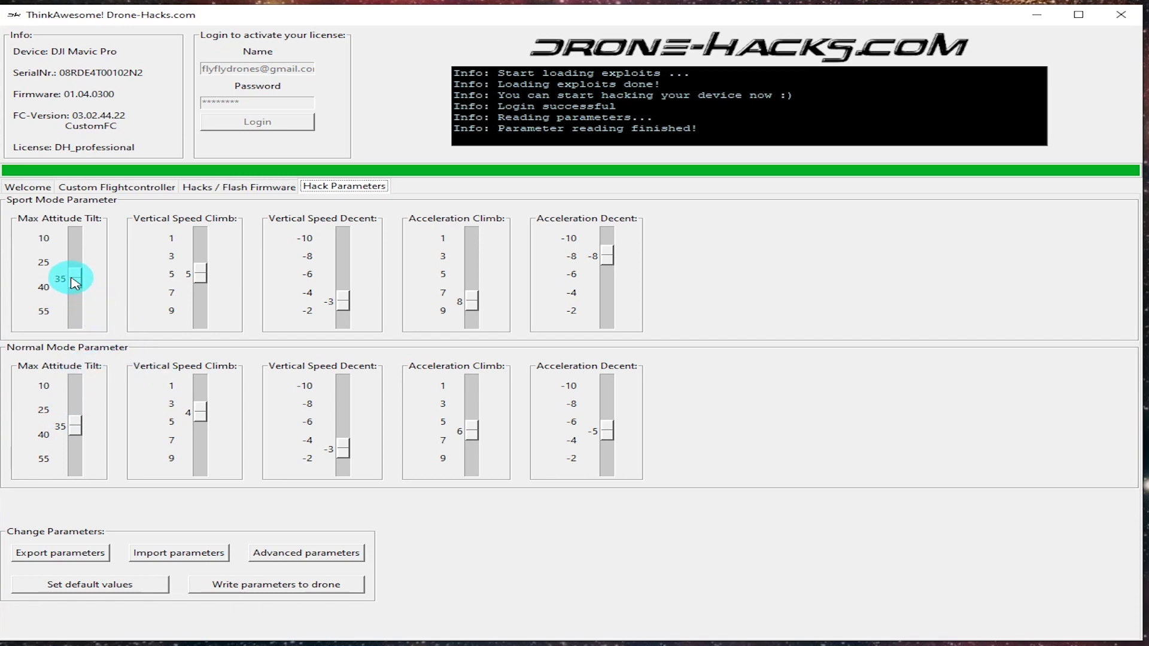
pyautogui.moveTo(75, 282); pyautogui.dragTo(81, 306)
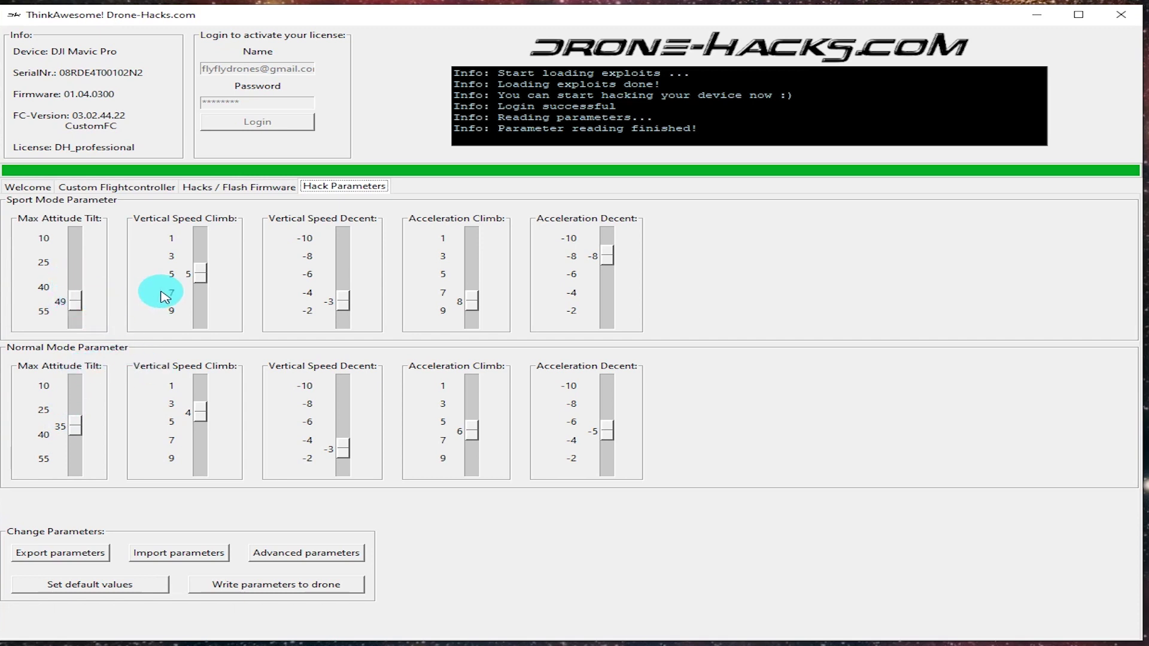
pyautogui.click(200, 280)
pyautogui.moveTo(200, 280); pyautogui.dragTo(200, 285)
pyautogui.click(342, 301)
pyautogui.moveTo(347, 307); pyautogui.dragTo(349, 275)
pyautogui.click(473, 305)
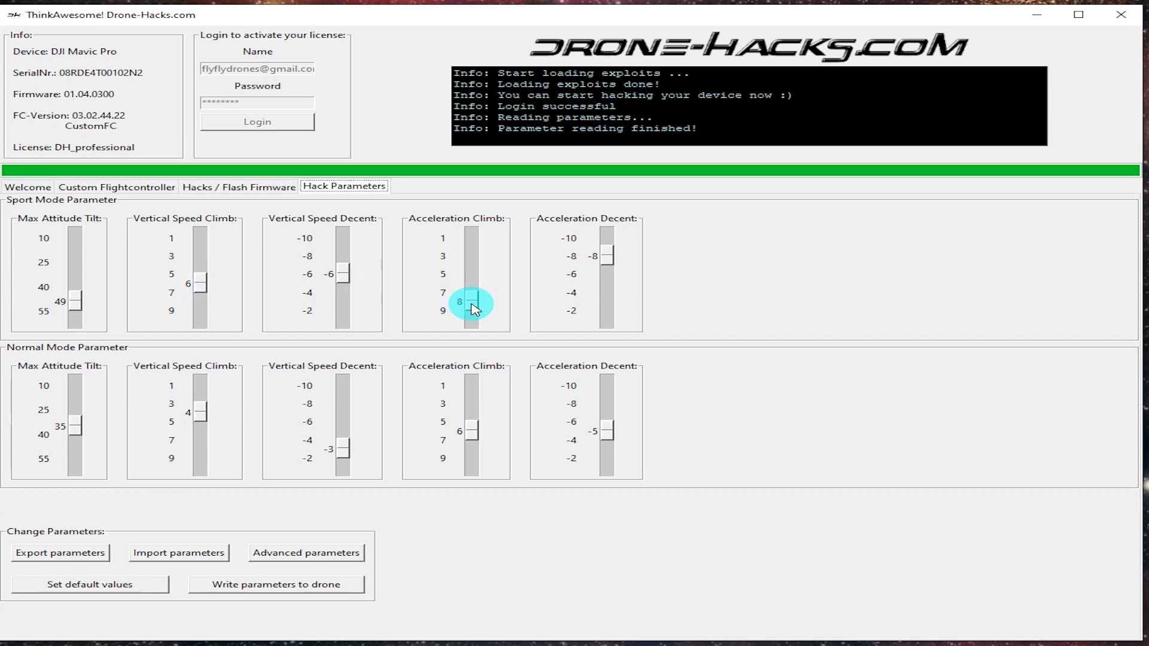
pyautogui.moveTo(349, 274); pyautogui.dragTo(345, 261)
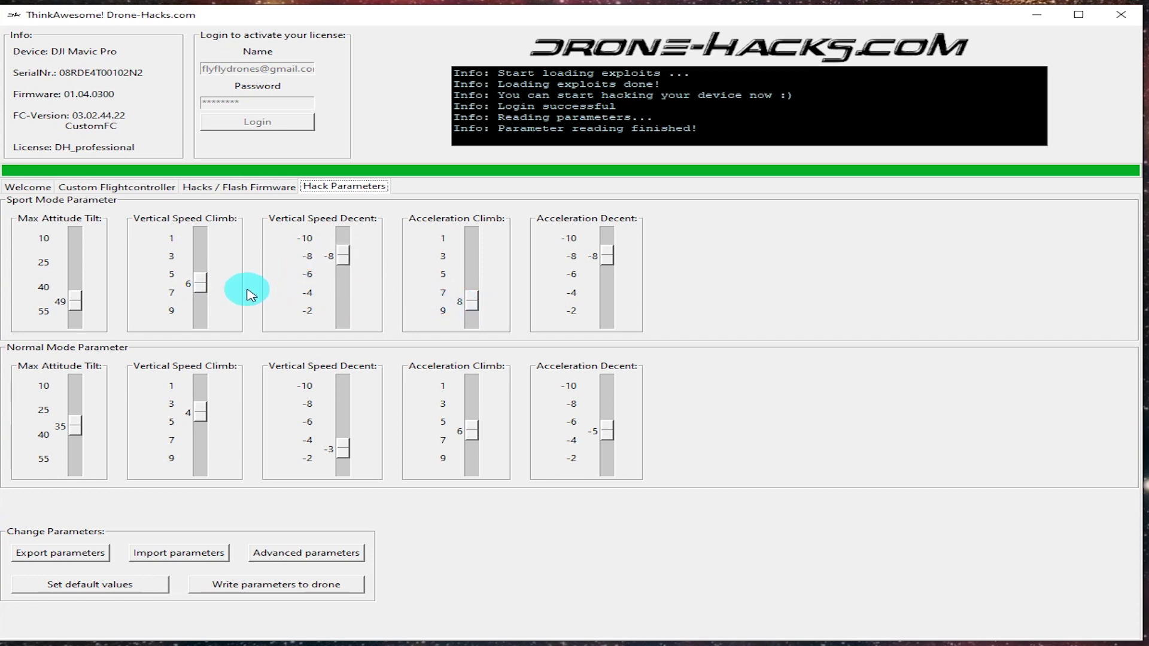
pyautogui.moveTo(200, 284); pyautogui.dragTo(200, 301)
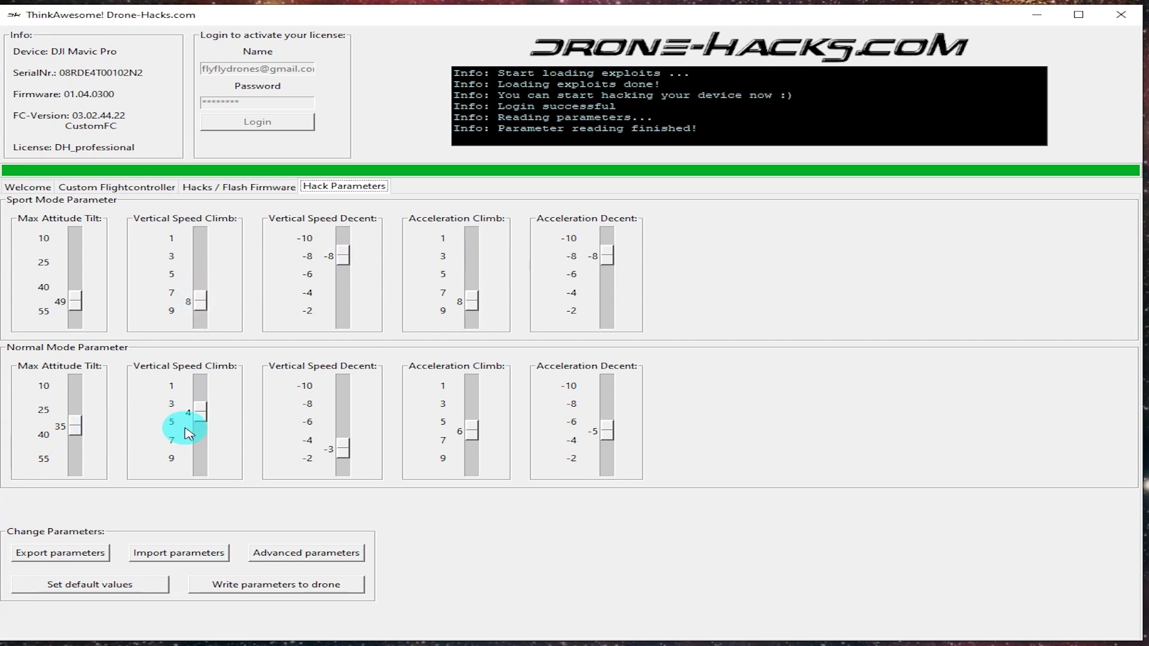
# Set Normal Mode climb 6, descent -6 and acceleration decent -6.
pyautogui.moveTo(204, 413); pyautogui.dragTo(204, 434)
pyautogui.moveTo(343, 449); pyautogui.dragTo(341, 422)
pyautogui.moveTo(584, 432); pyautogui.dragTo(605, 420)
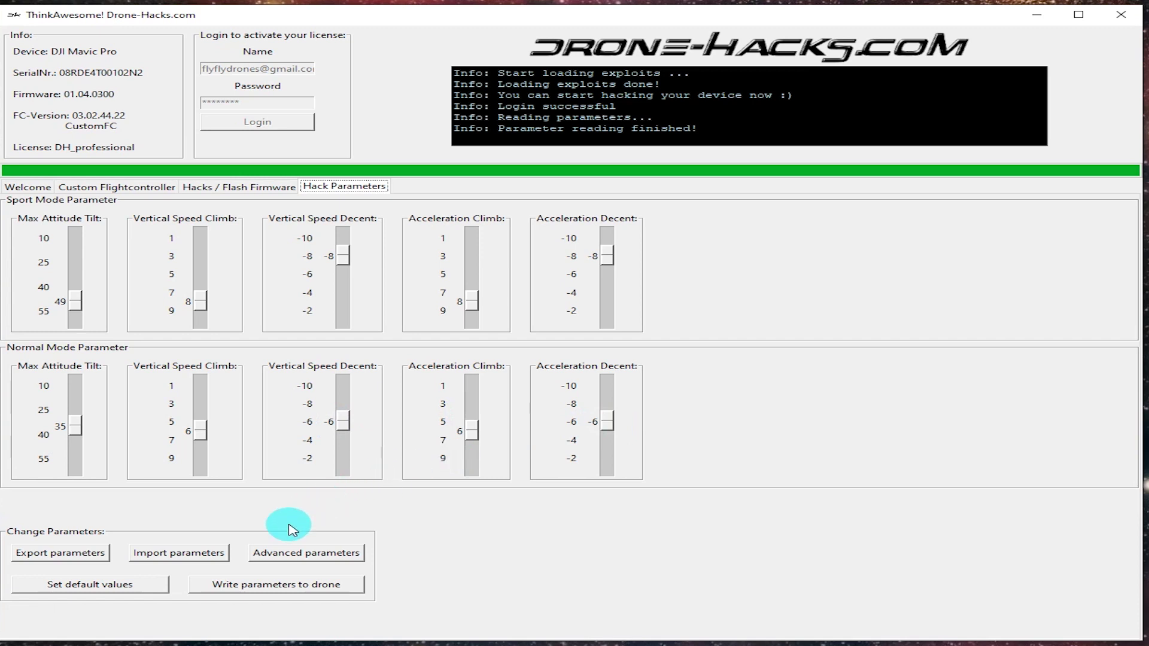
# Write the new Sport and Normal mode values to the drone and confirm success in the log.
pyautogui.click(259, 587)
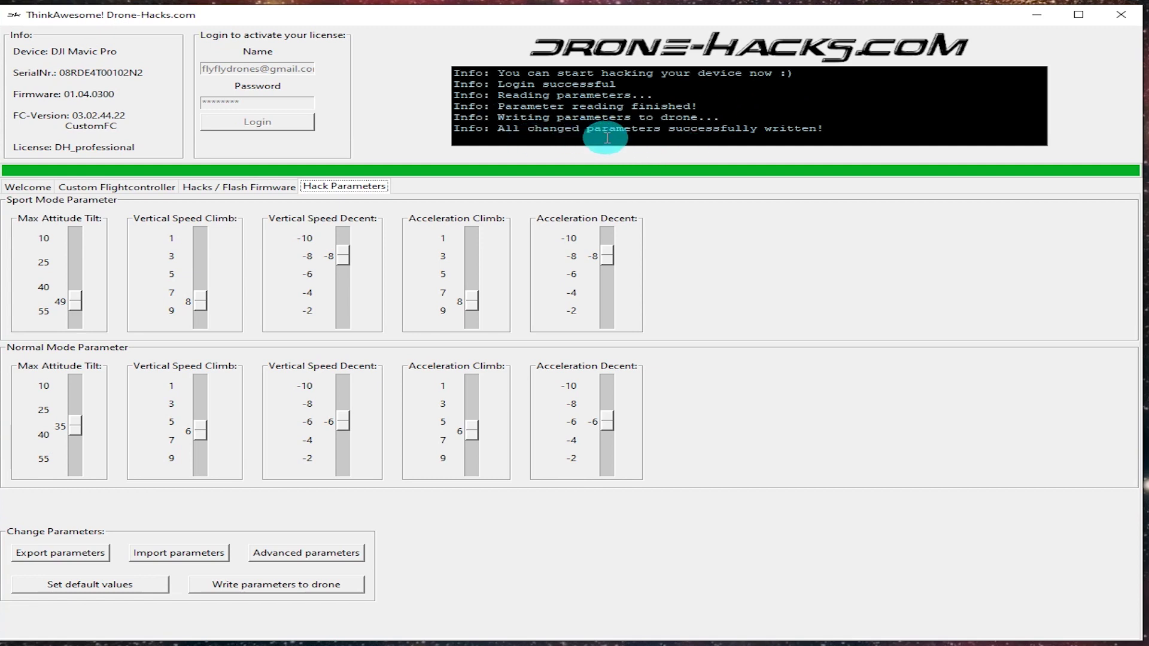
pyautogui.click(607, 137)
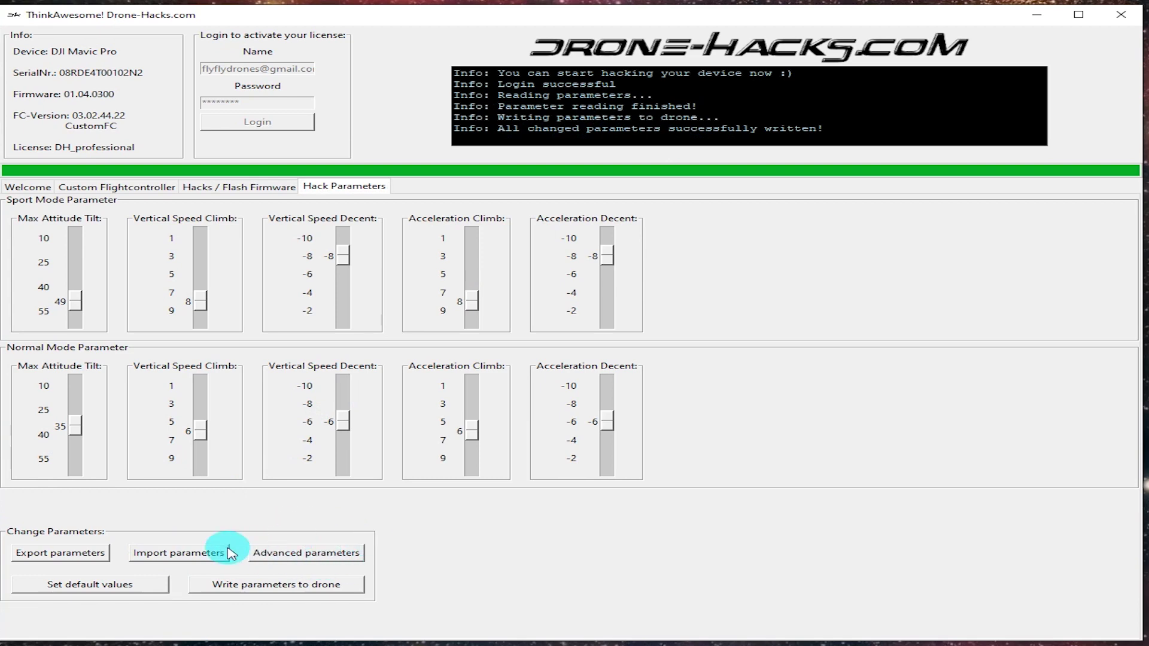
# Export the current parameters to a file named backup.dhp on the Desktop.
pyautogui.click(37, 553)
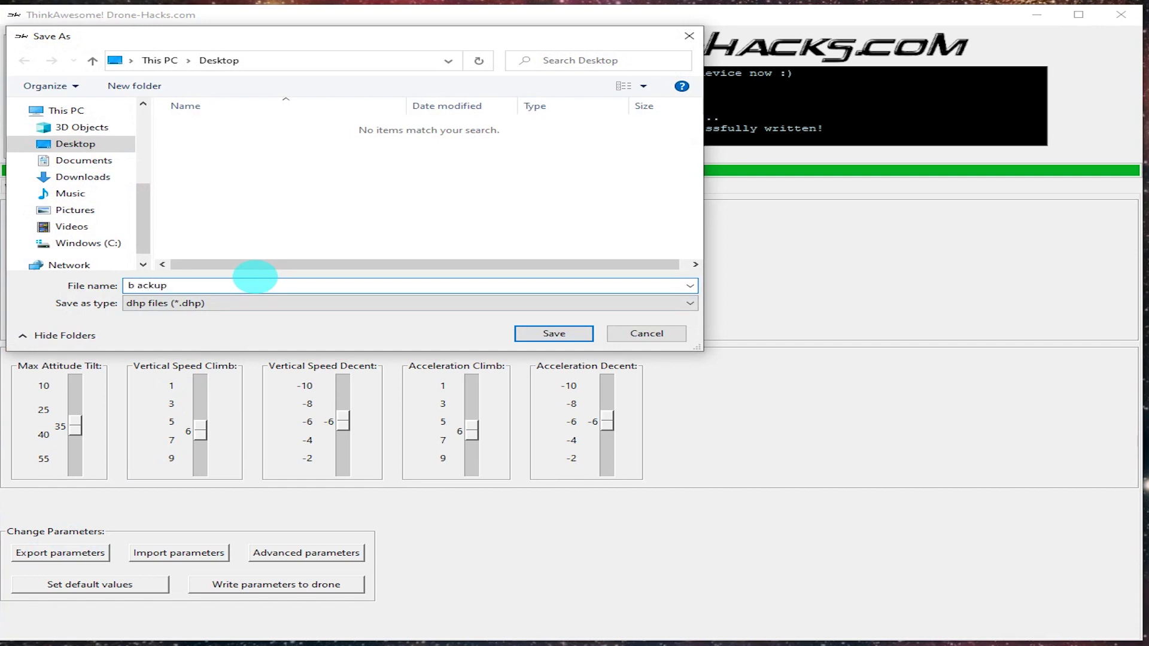
pyautogui.write('backup')
pyautogui.press('Return')
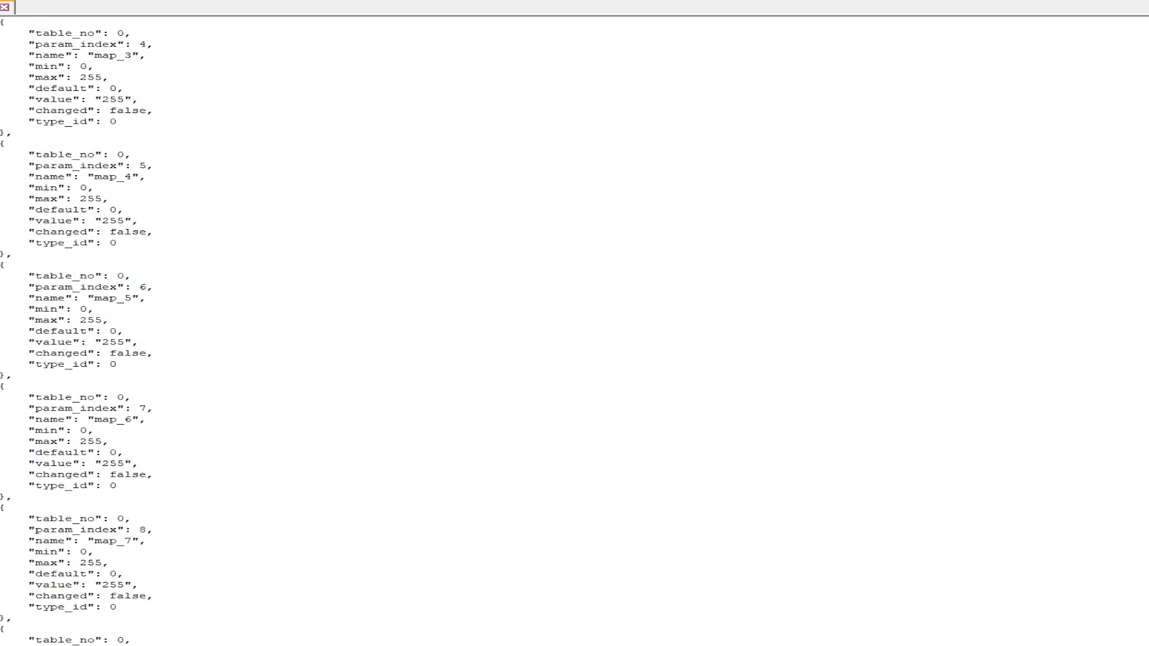
pyautogui.scroll(-17, 931, 345)
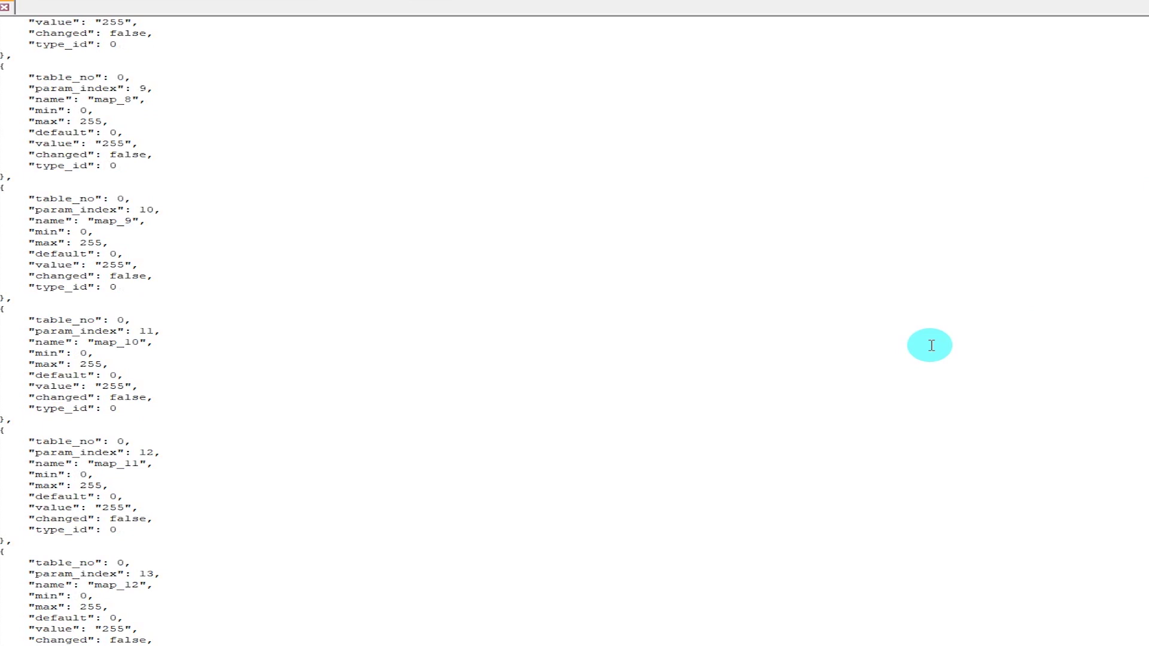
# Search the exported file for 'height' to find go_home_height and fly_limit_height (120).
pyautogui.hotkey('ctrl', 'f')
pyautogui.write('height')
pyautogui.press('Return')
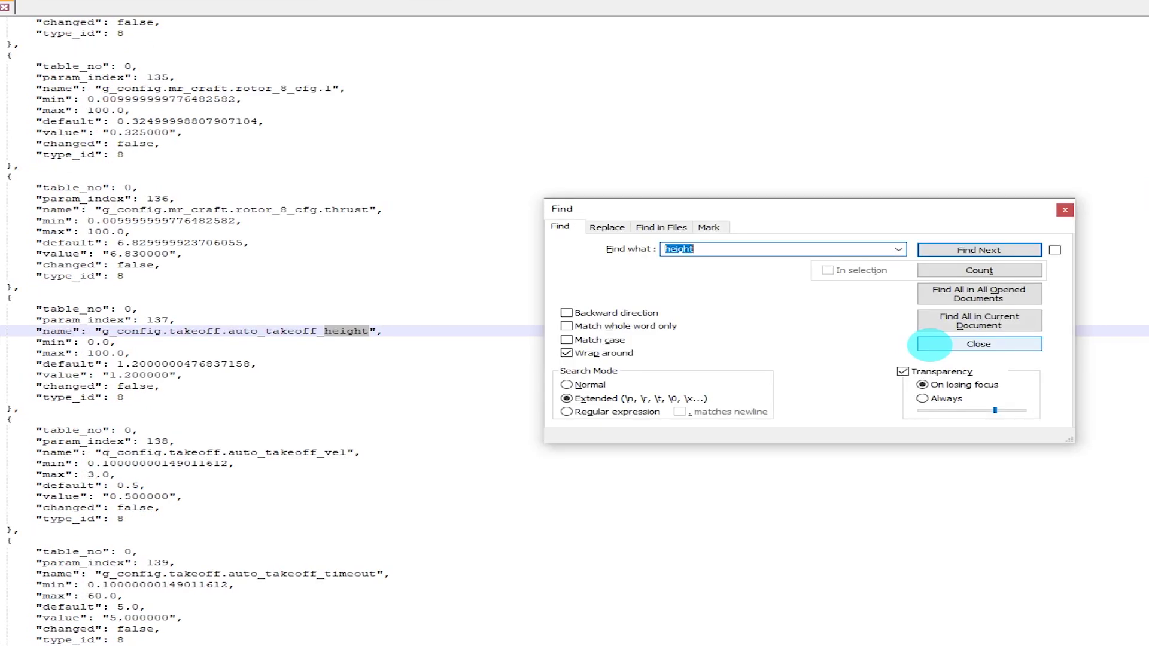
pyautogui.press('Return')
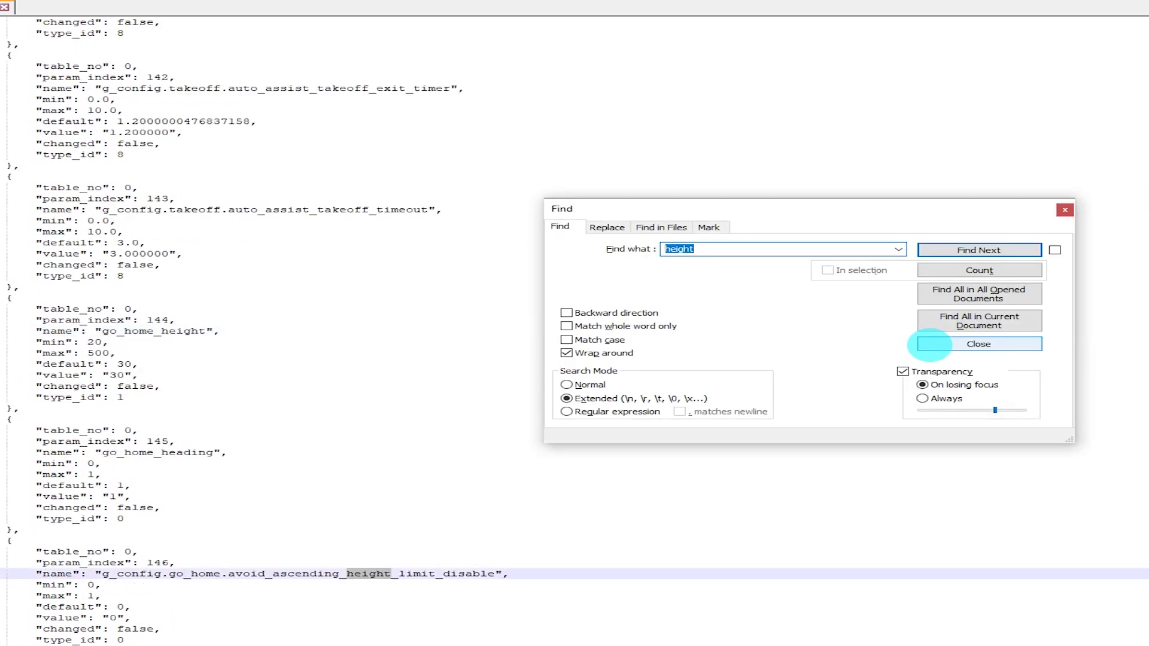
pyautogui.press('Return')
pyautogui.press('Return')
pyautogui.press('Return')
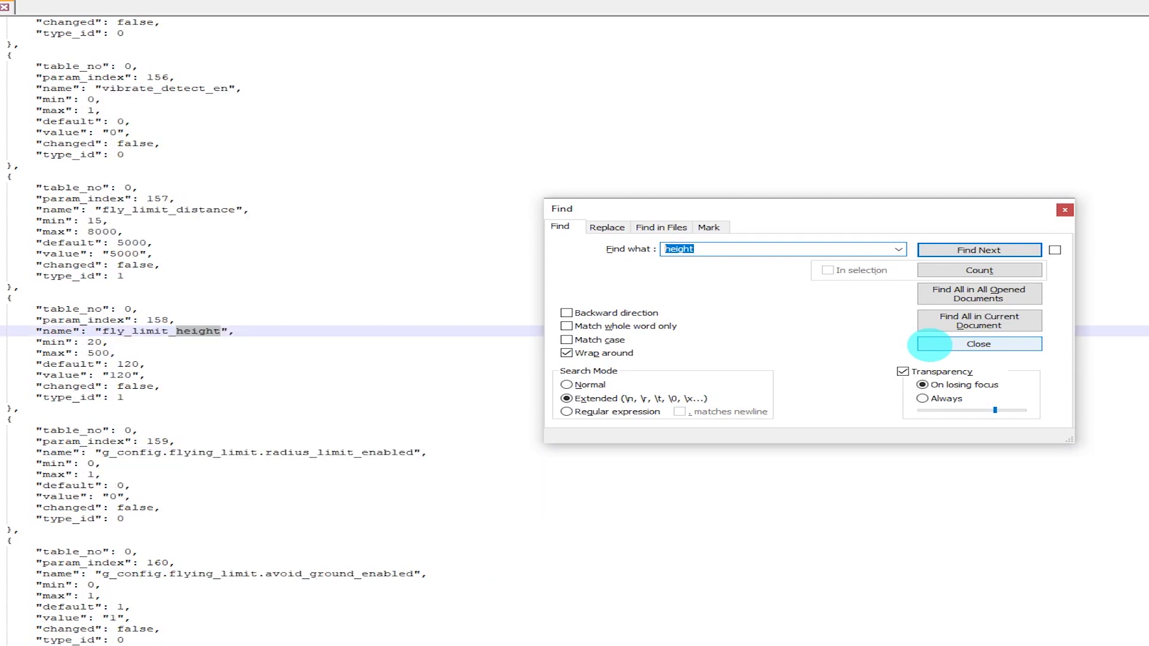
pyautogui.click(931, 345)
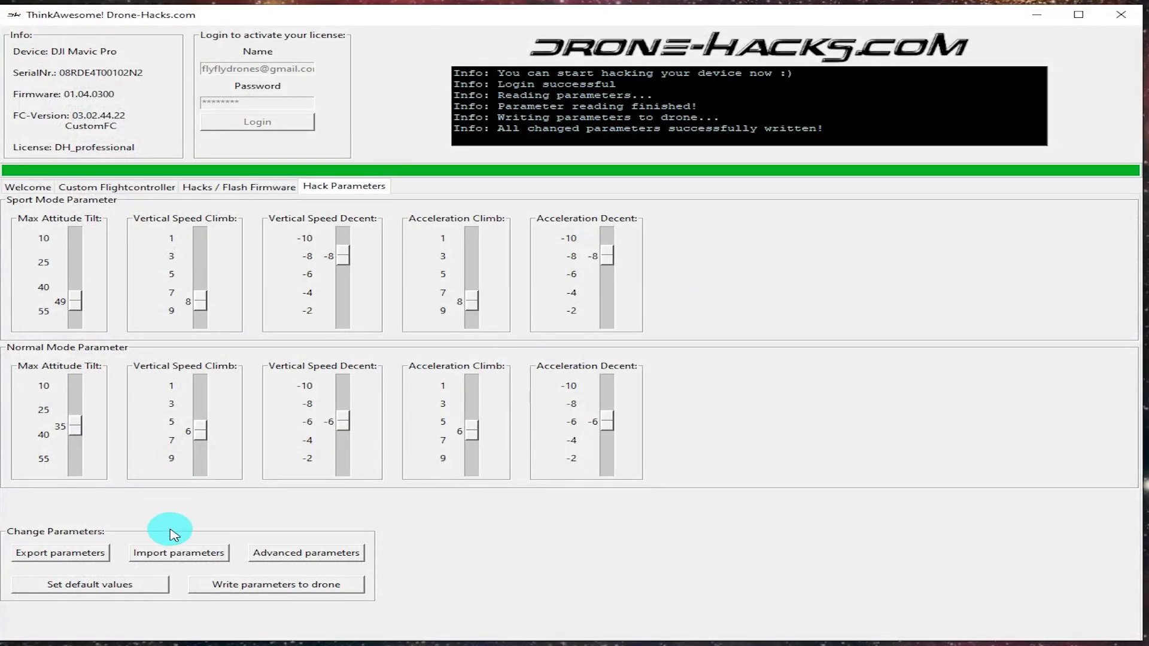
# Import backup.dhp from the Desktop, write its parameters to the drone, and close the list window.
pyautogui.click(177, 552)
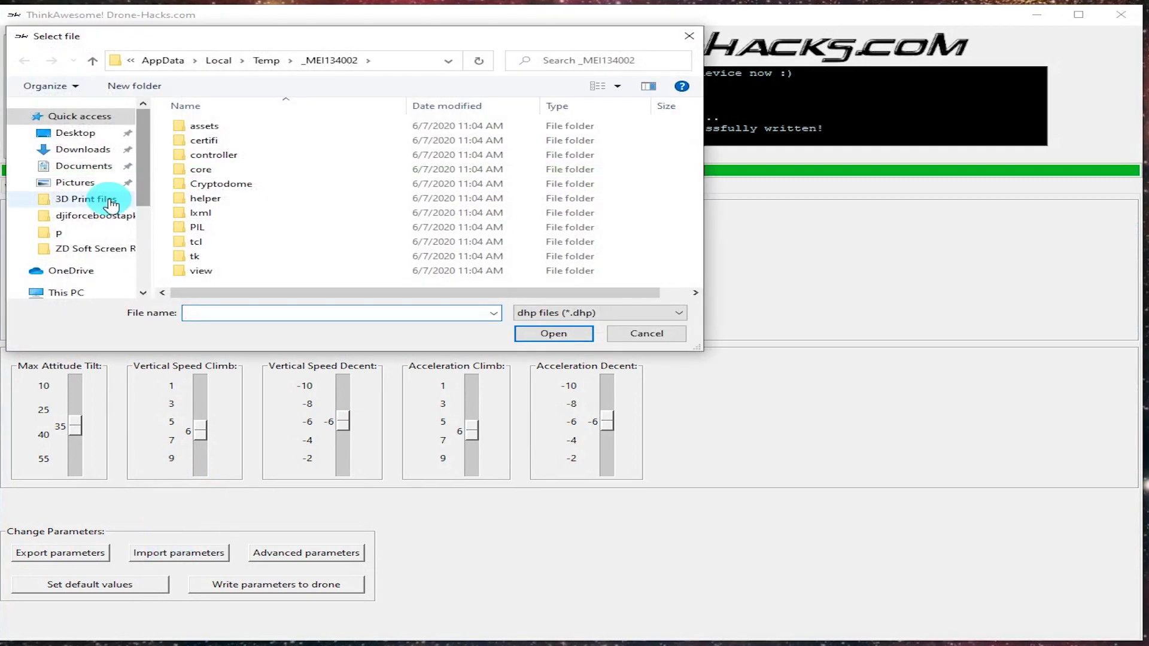
pyautogui.click(74, 134)
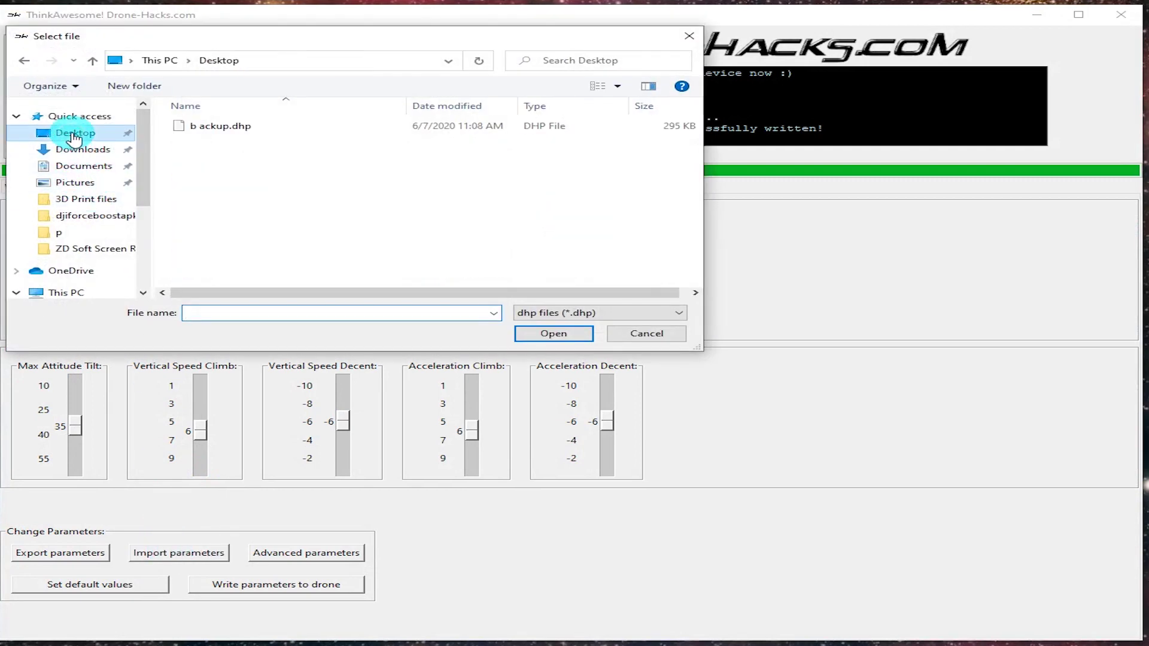
pyautogui.doubleClick(221, 127)
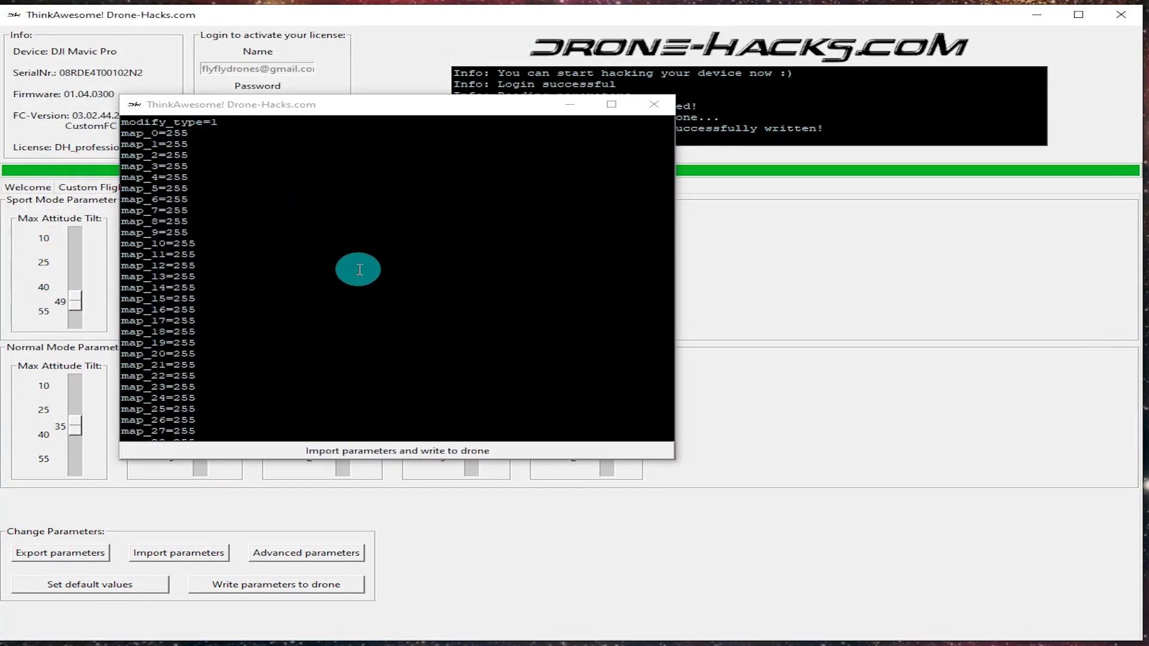
pyautogui.click(392, 450)
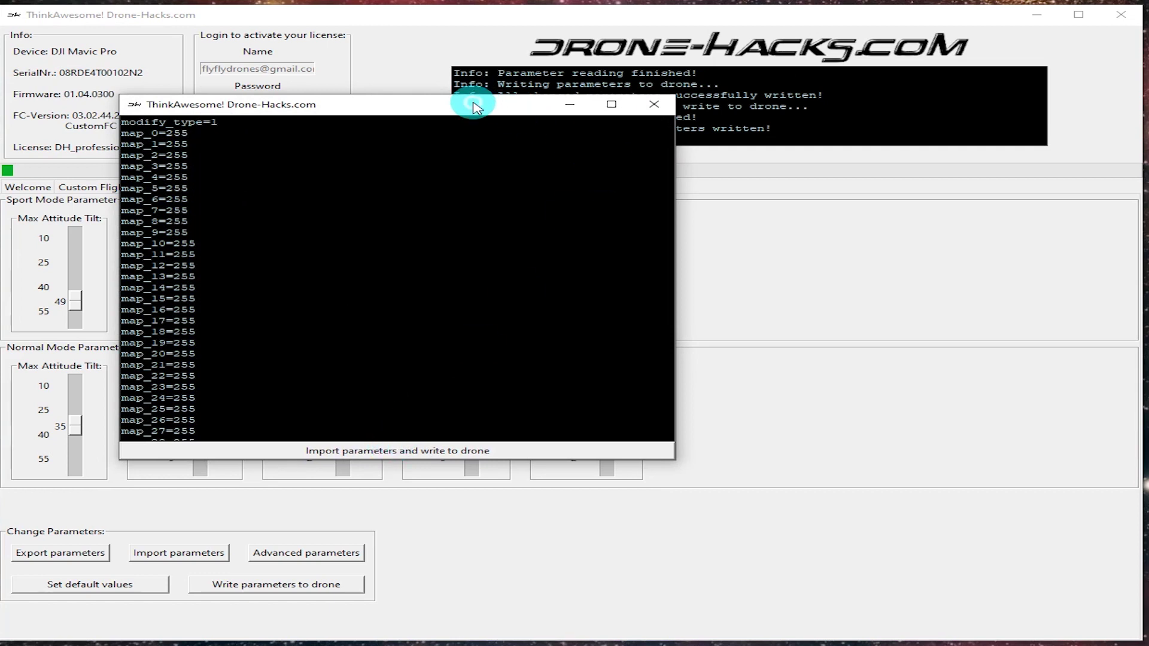
pyautogui.moveTo(473, 106); pyautogui.dragTo(530, 195)
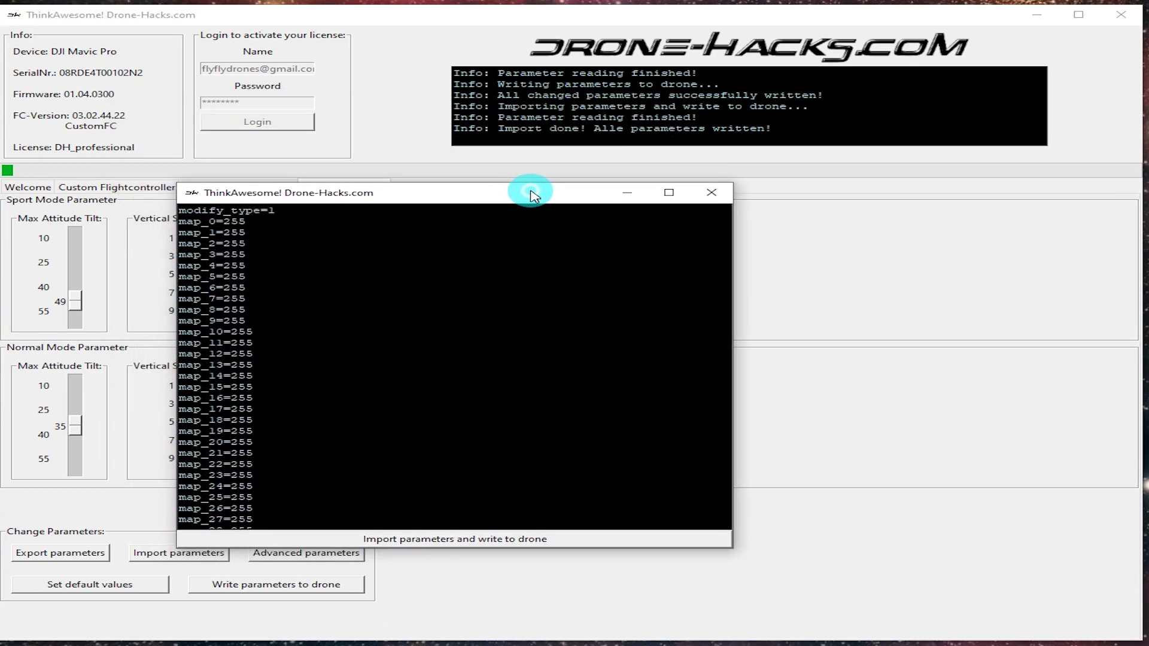
pyautogui.click(710, 194)
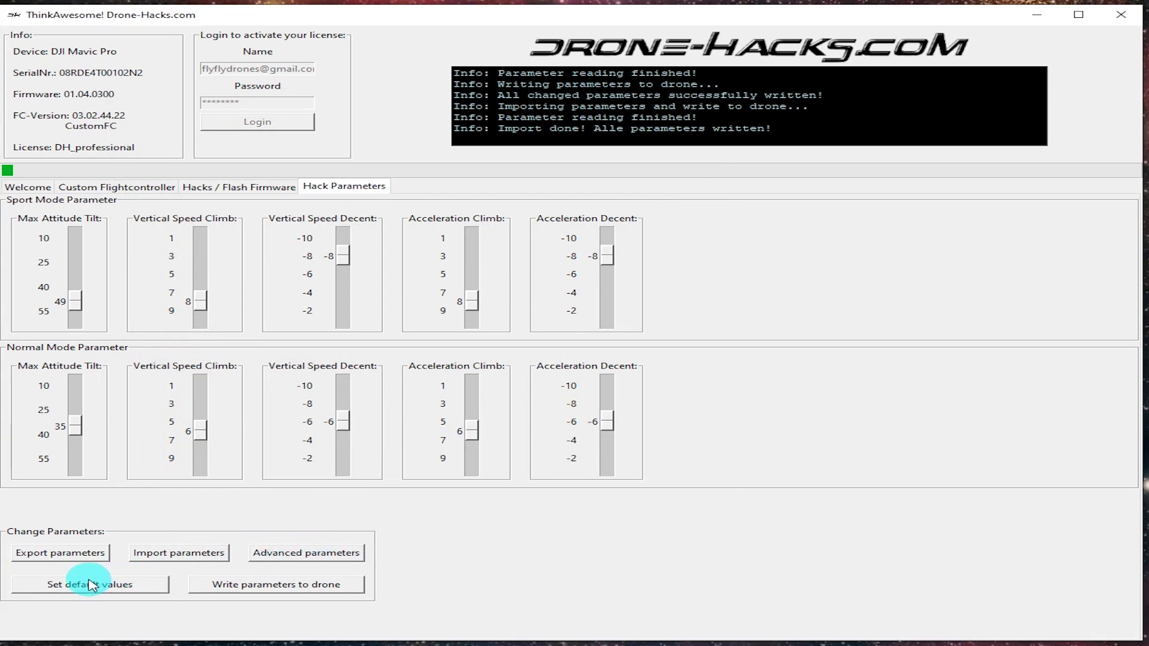
# Restore default flight values (Sport tilt 35, climb 5, descent -3) and write them to the drone.
pyautogui.click(90, 584)
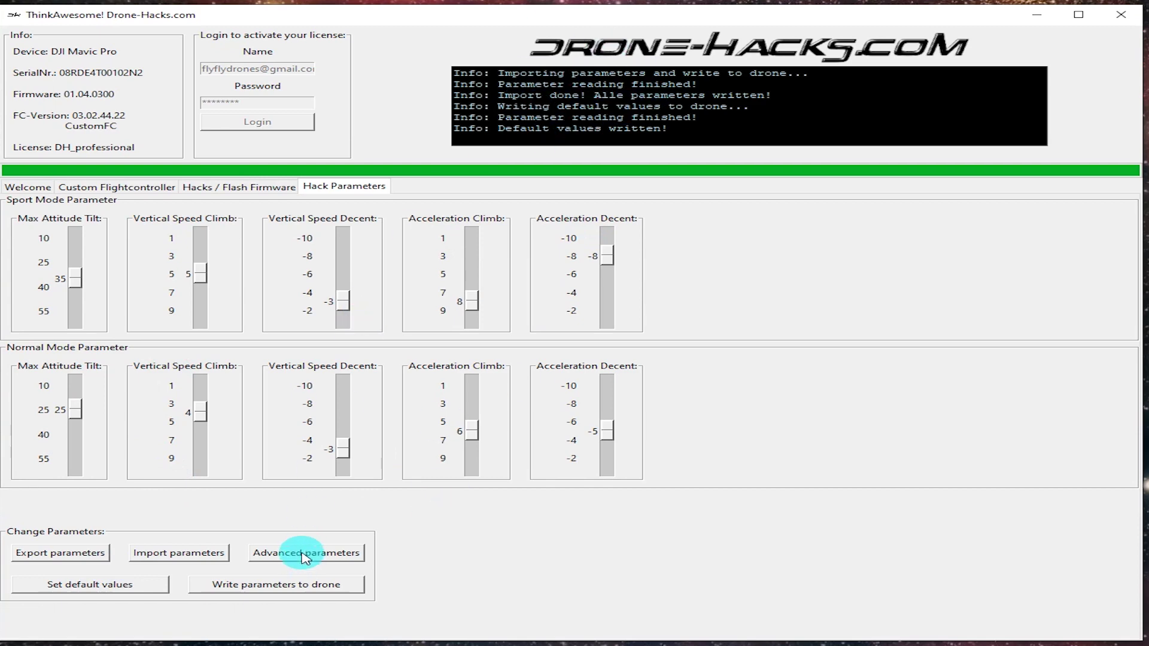
# In Advanced Parameters, search 'battert' and save level2_smart_battert_land set to 0.
pyautogui.click(306, 557)
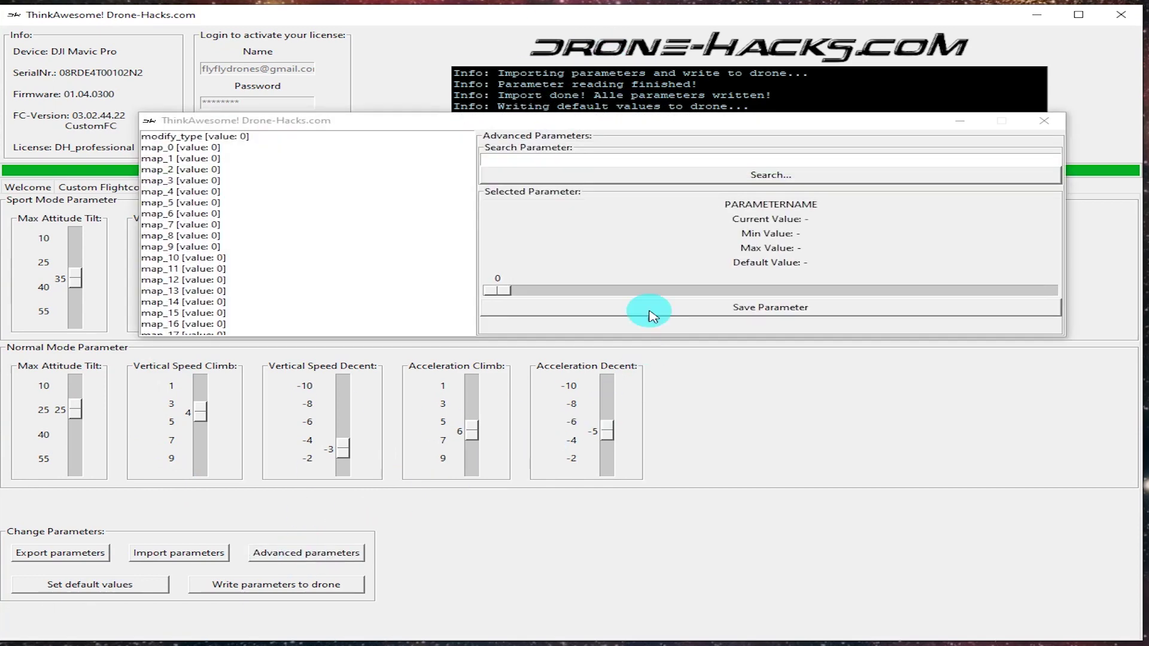
pyautogui.click(598, 157)
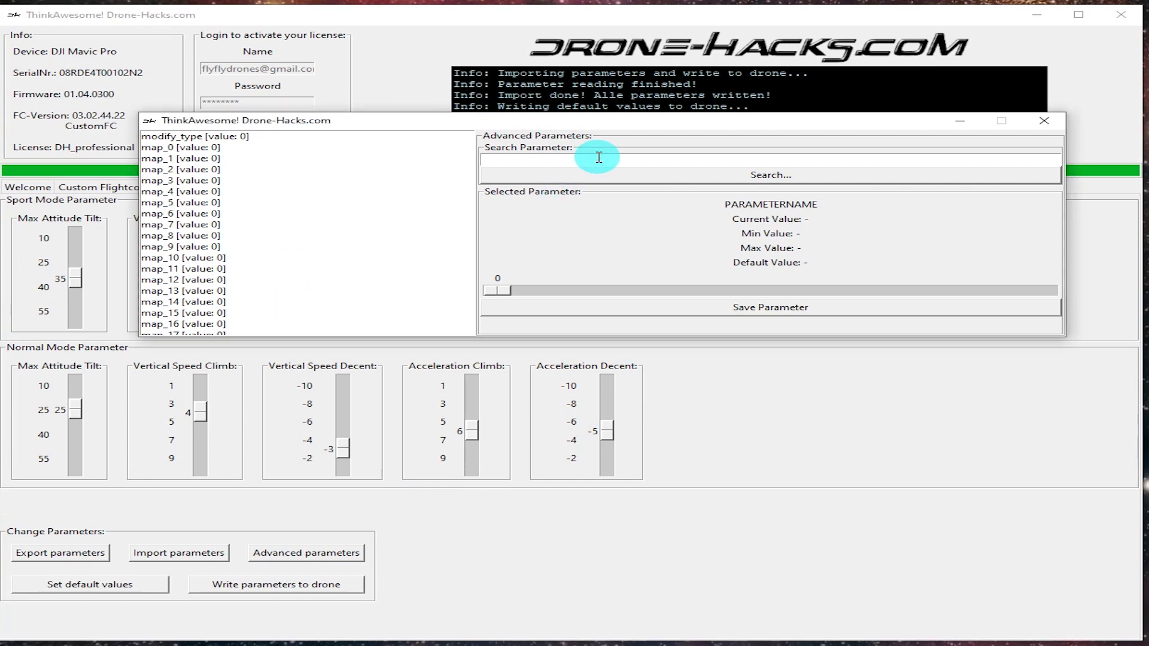
pyautogui.write('batter')
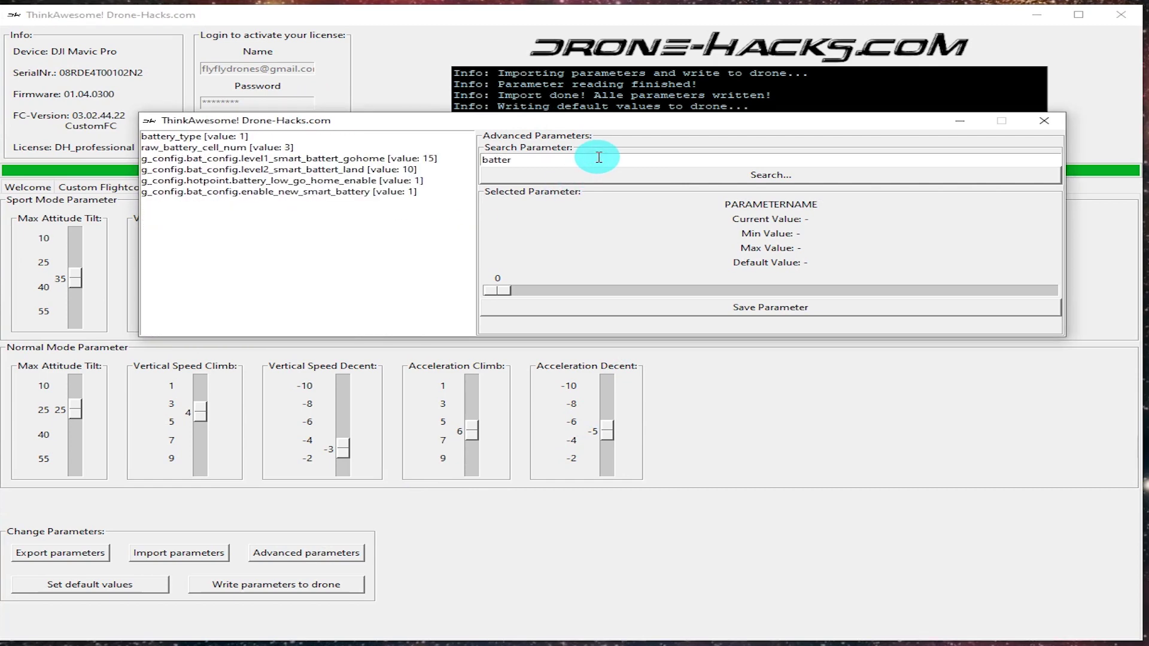
pyautogui.write('t')
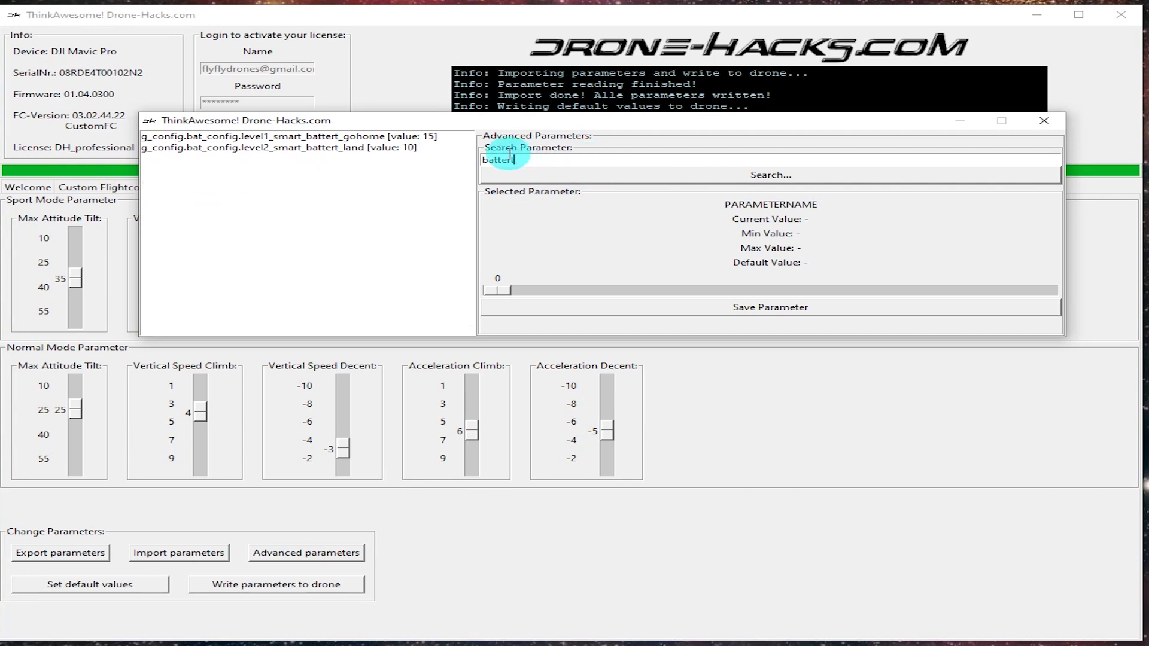
pyautogui.click(340, 148)
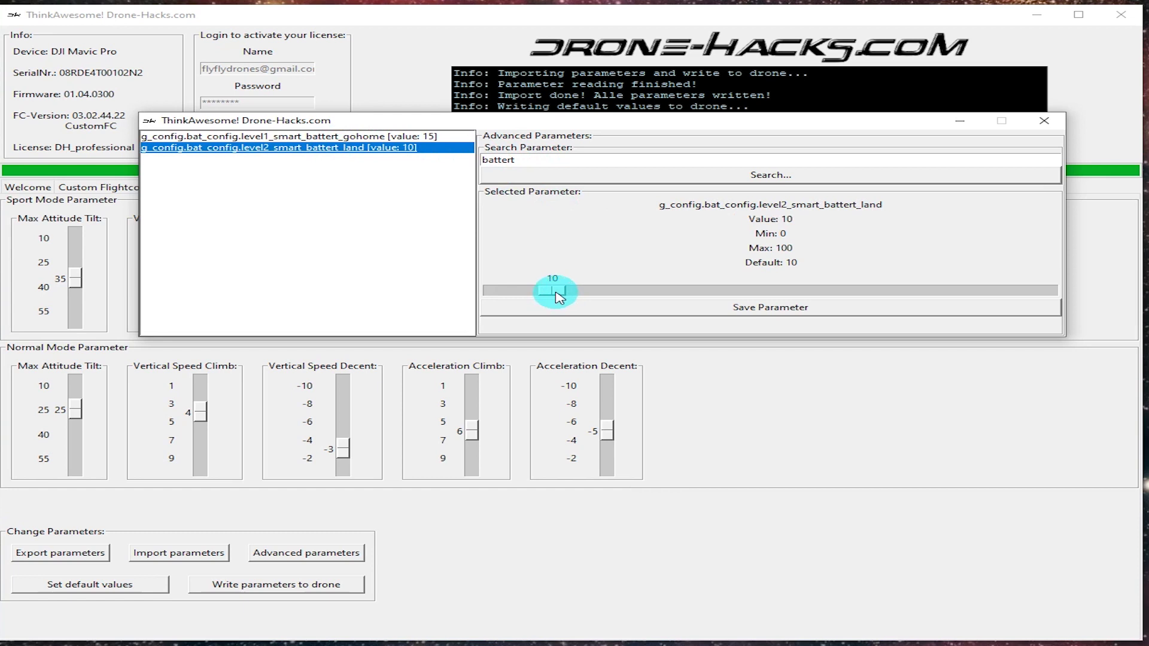
pyautogui.moveTo(556, 295); pyautogui.dragTo(495, 295)
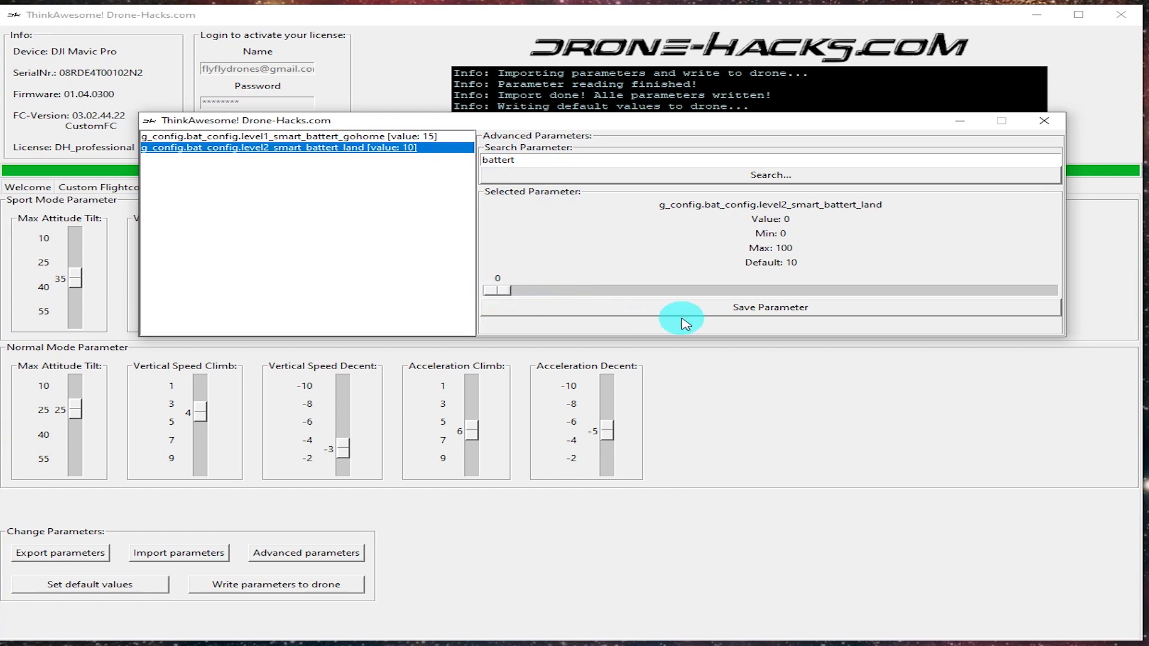
pyautogui.click(747, 312)
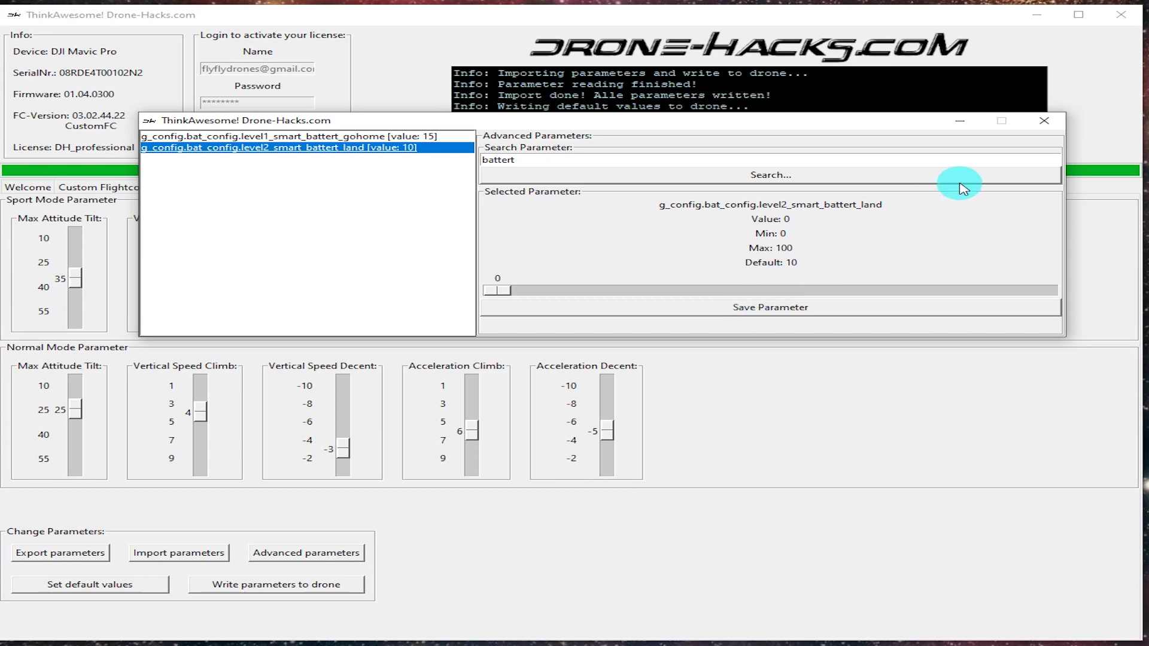
# Close Advanced Parameters and write the battery landing change of 0 to the drone.
pyautogui.click(1043, 124)
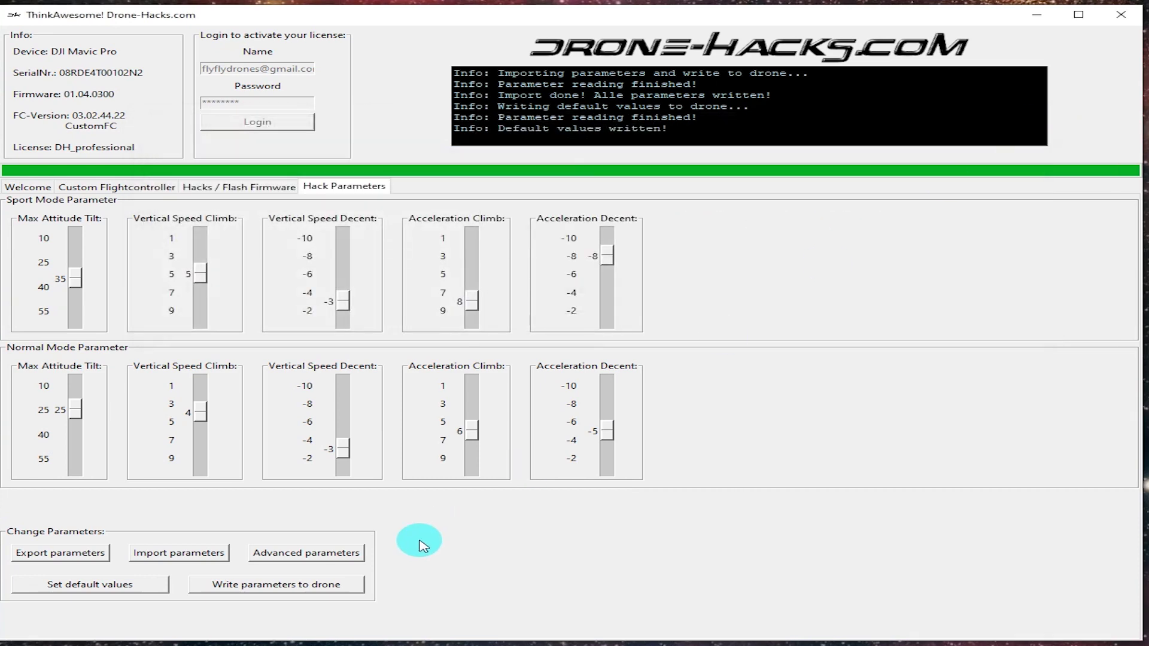
pyautogui.click(337, 588)
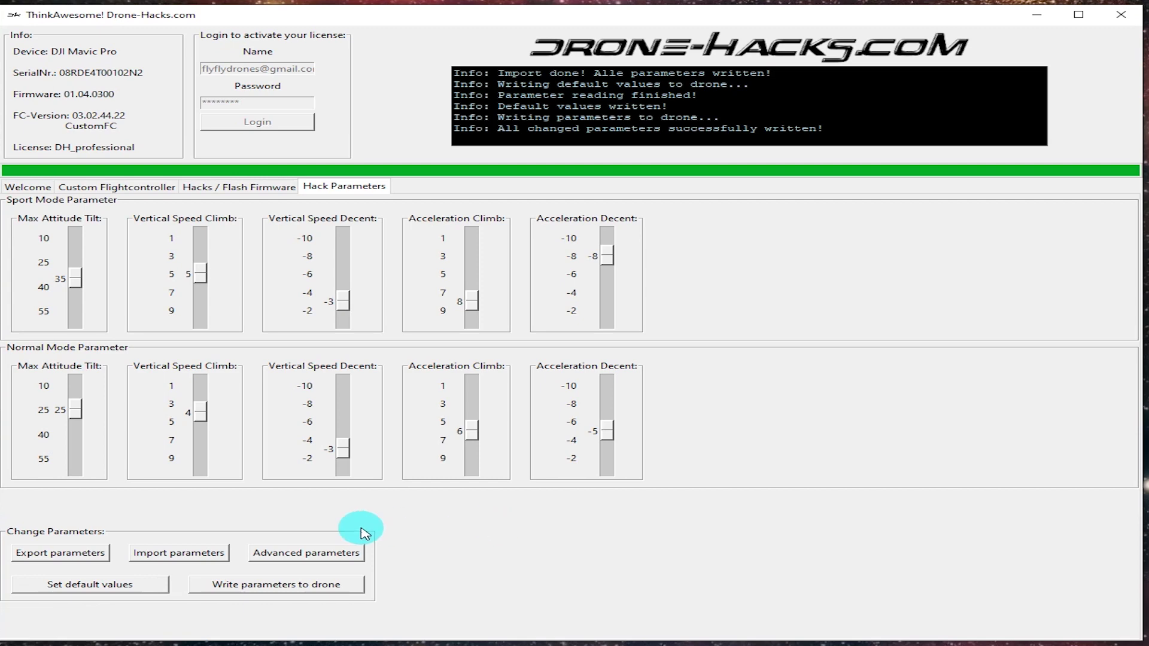
# Open Advanced Parameters and search for 'height' parameters.
pyautogui.click(280, 553)
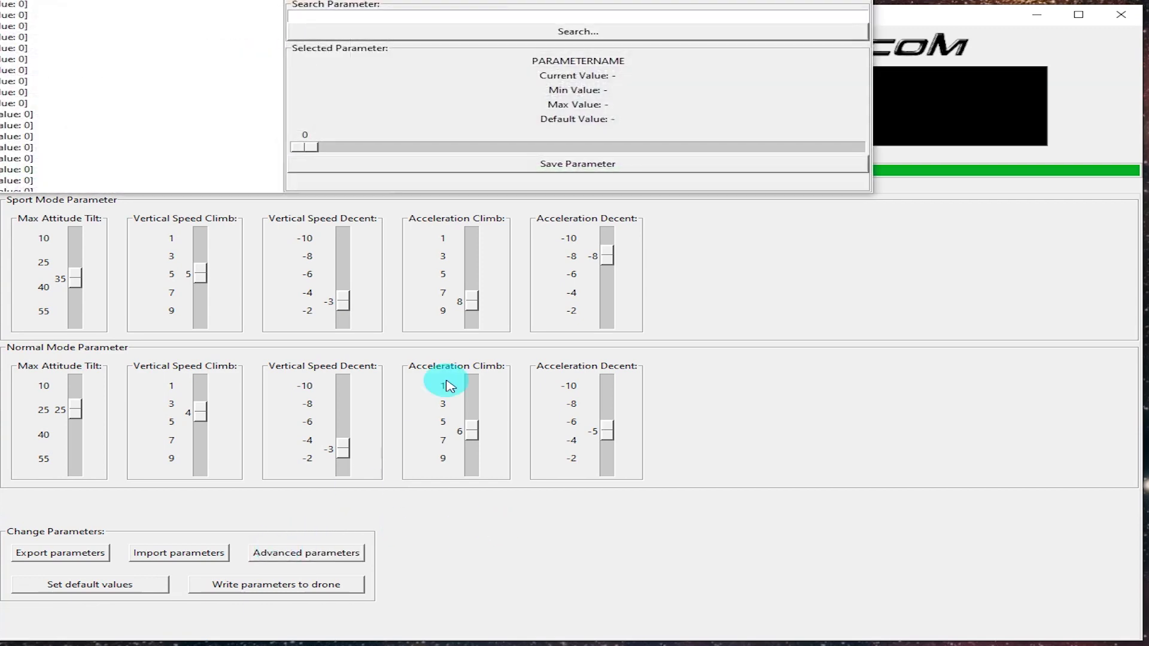
pyautogui.click(425, 18)
pyautogui.write('hei')
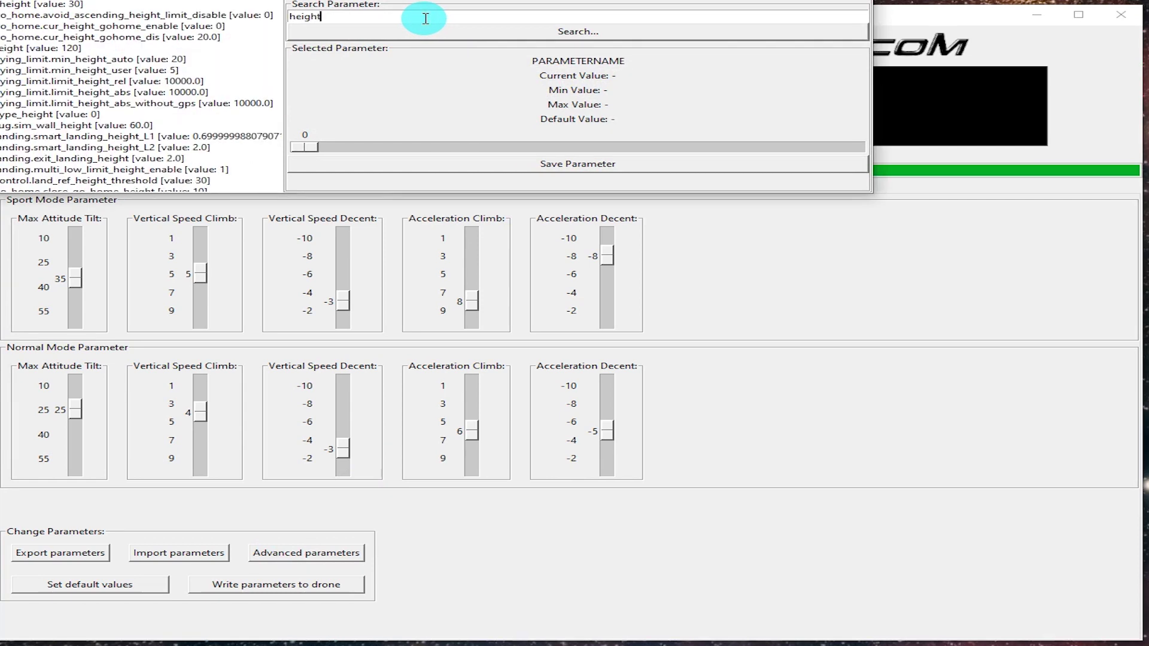
pyautogui.write('ght')
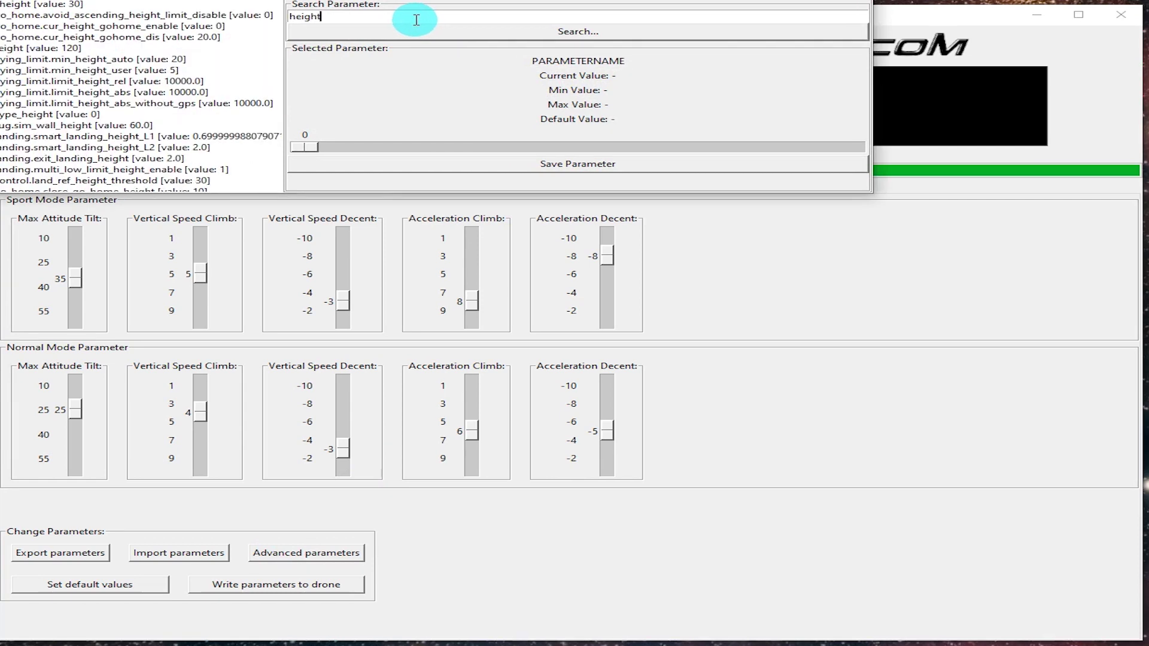
# Search 'wind', adjust big_wind_level1, and raise big_wind_level2 to 25.
pyautogui.doubleClick(410, 17)
pyautogui.write('wind')
pyautogui.click(143, 27)
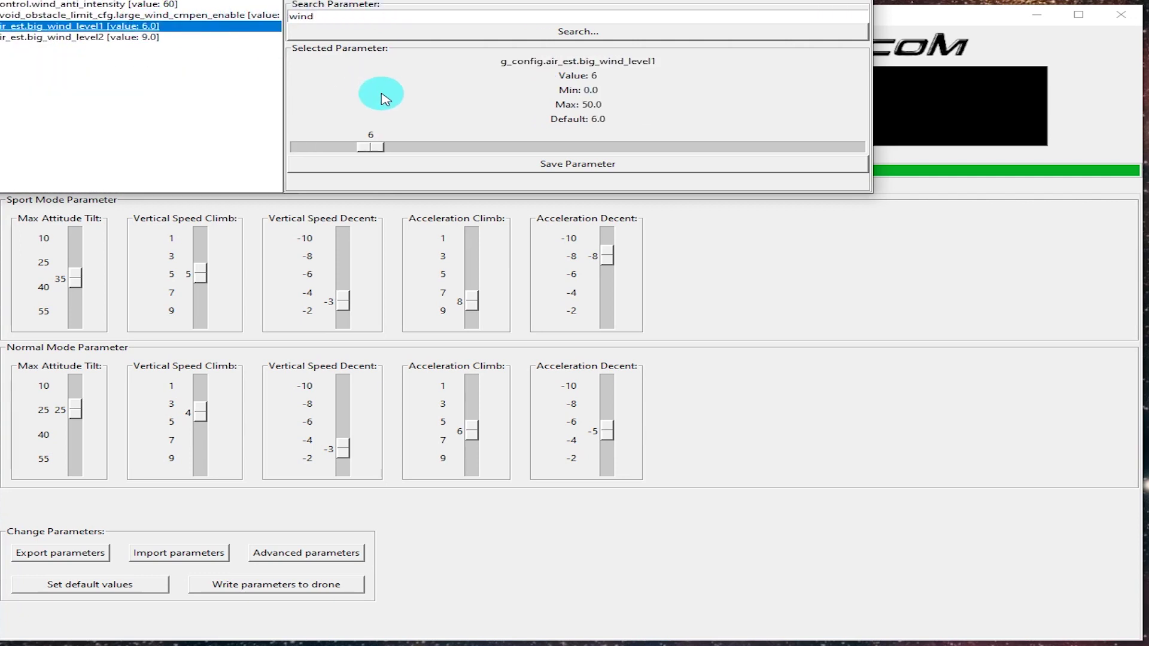
pyautogui.moveTo(376, 152); pyautogui.dragTo(577, 153)
pyautogui.click(120, 37)
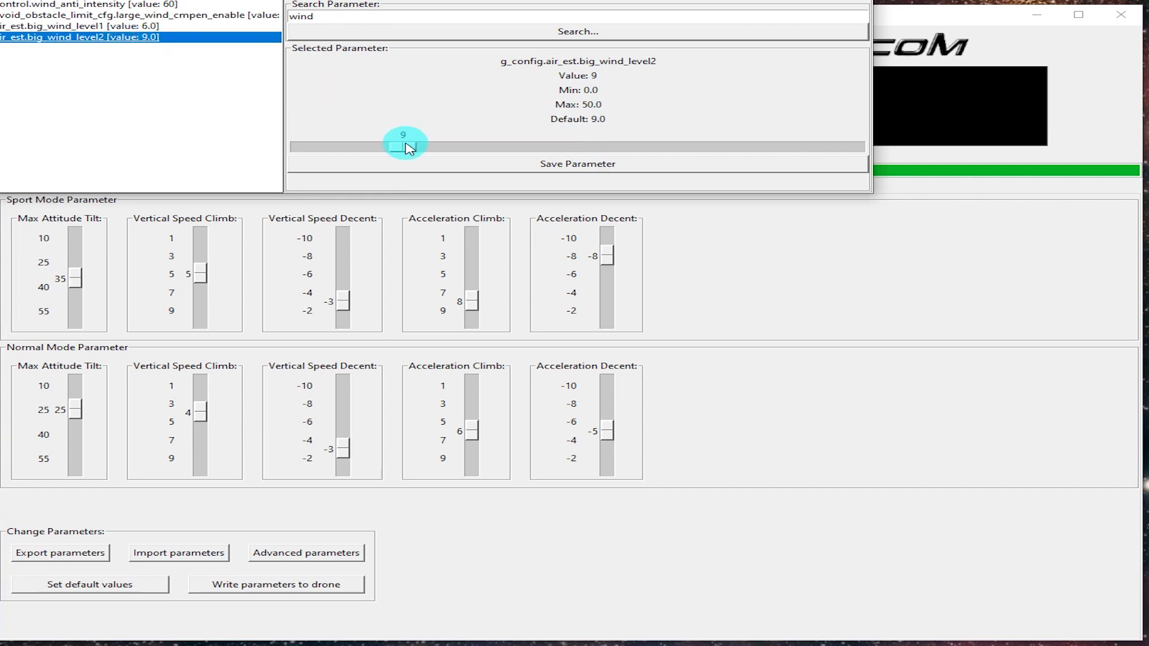
pyautogui.moveTo(403, 144); pyautogui.dragTo(584, 158)
# Search 'smart' and drag user_set_smart_bat and smart battery landing protection to 0.
pyautogui.doubleClick(356, 21)
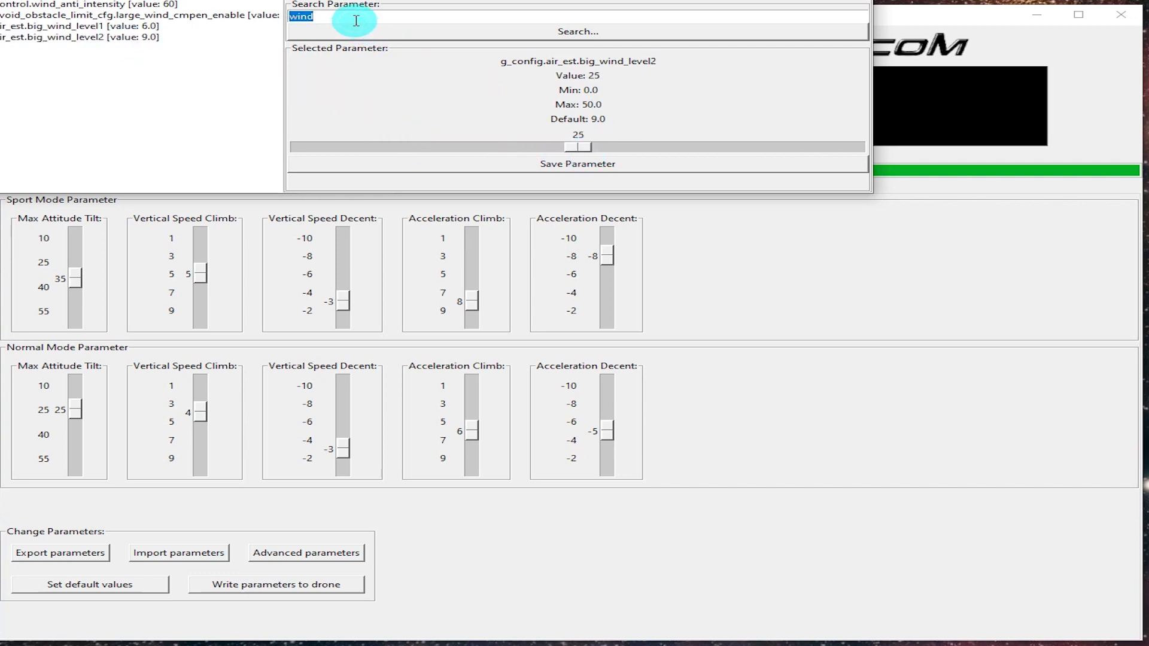
pyautogui.write('smart')
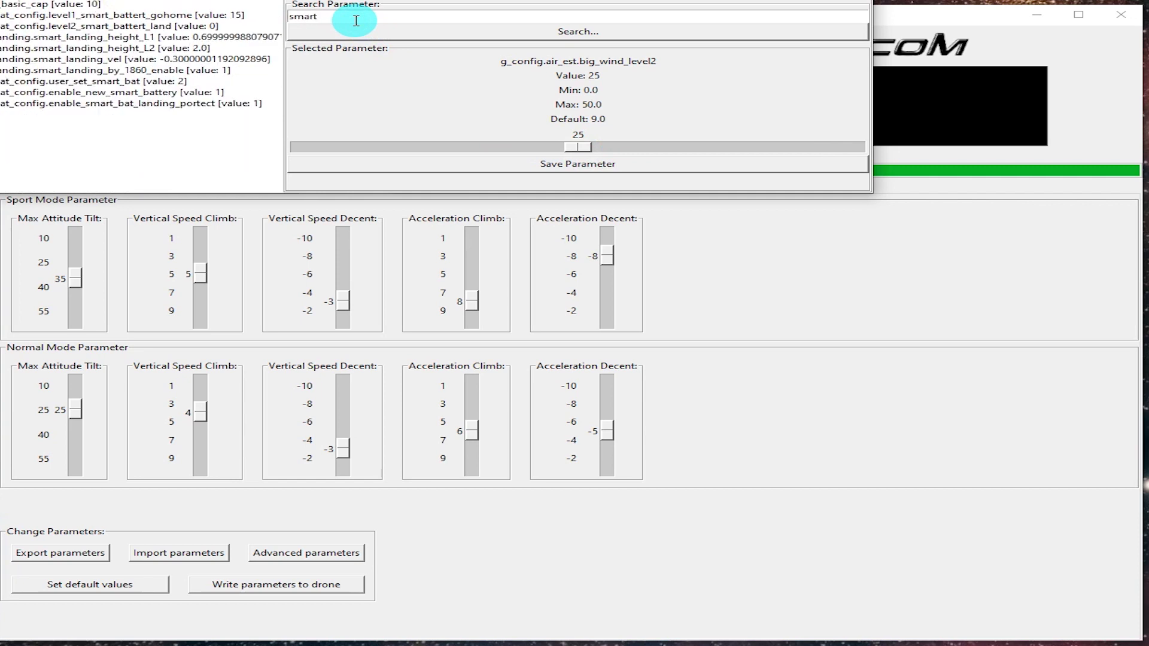
pyautogui.click(157, 82)
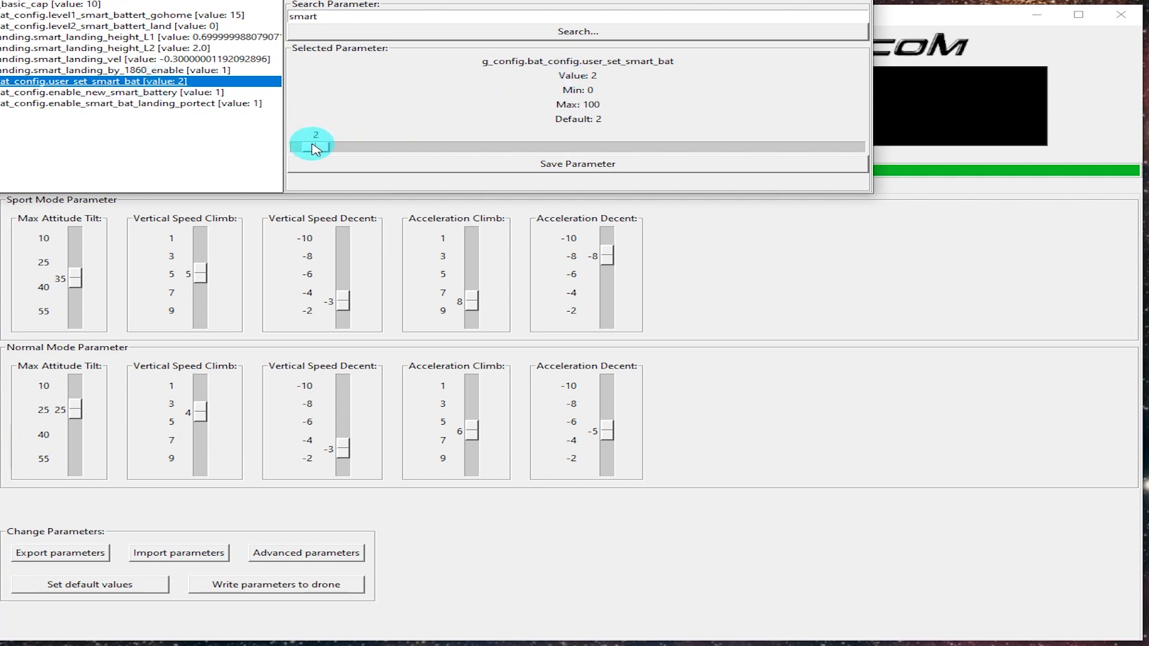
pyautogui.moveTo(314, 149); pyautogui.dragTo(275, 146)
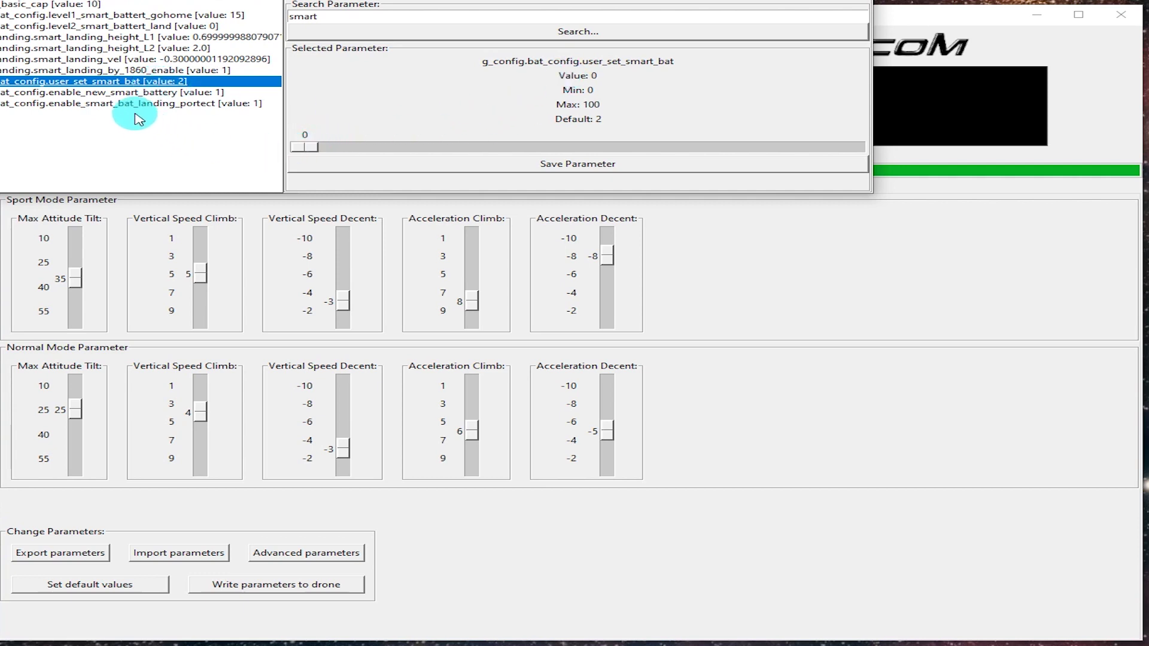
pyautogui.click(117, 94)
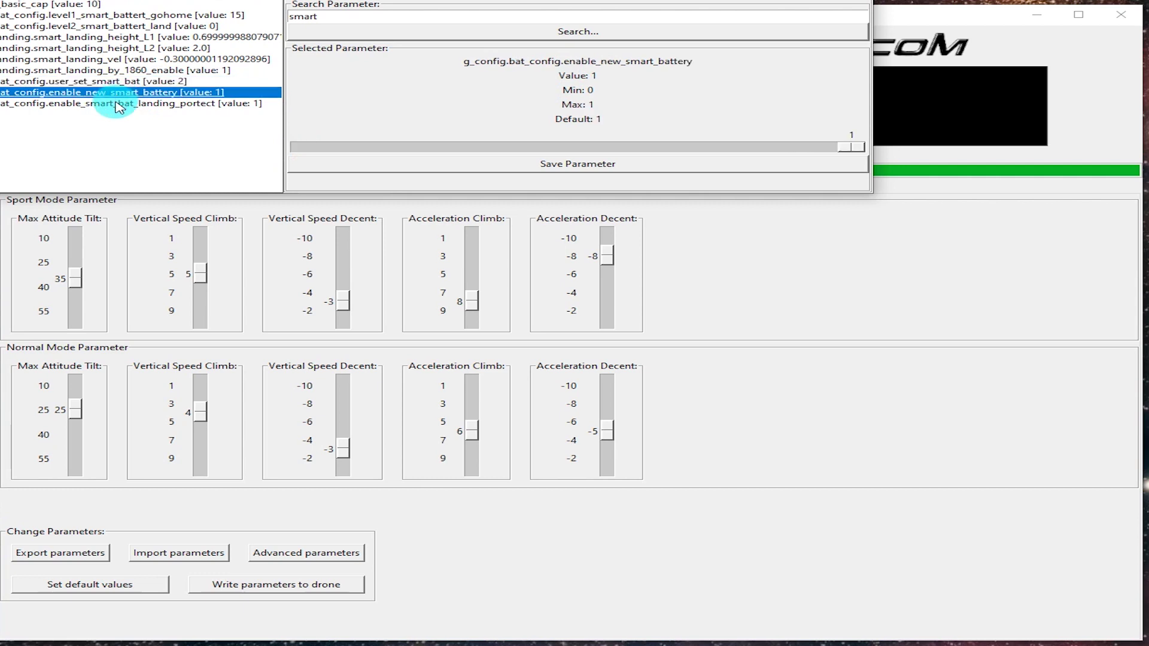
pyautogui.click(114, 106)
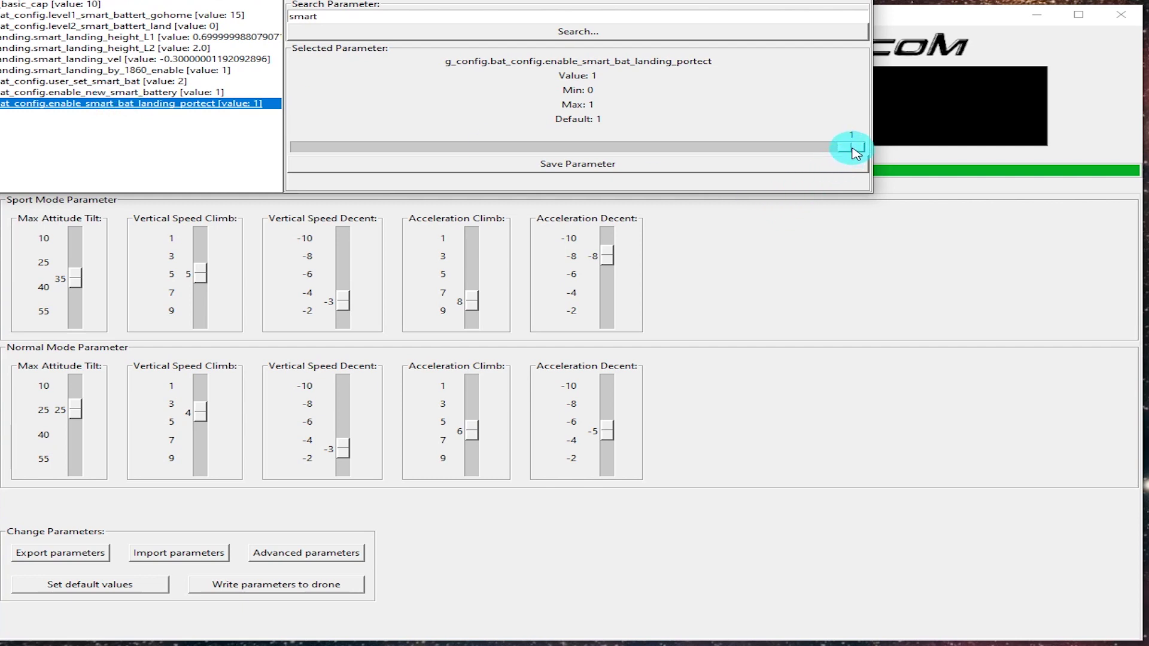
pyautogui.moveTo(852, 153); pyautogui.dragTo(377, 142)
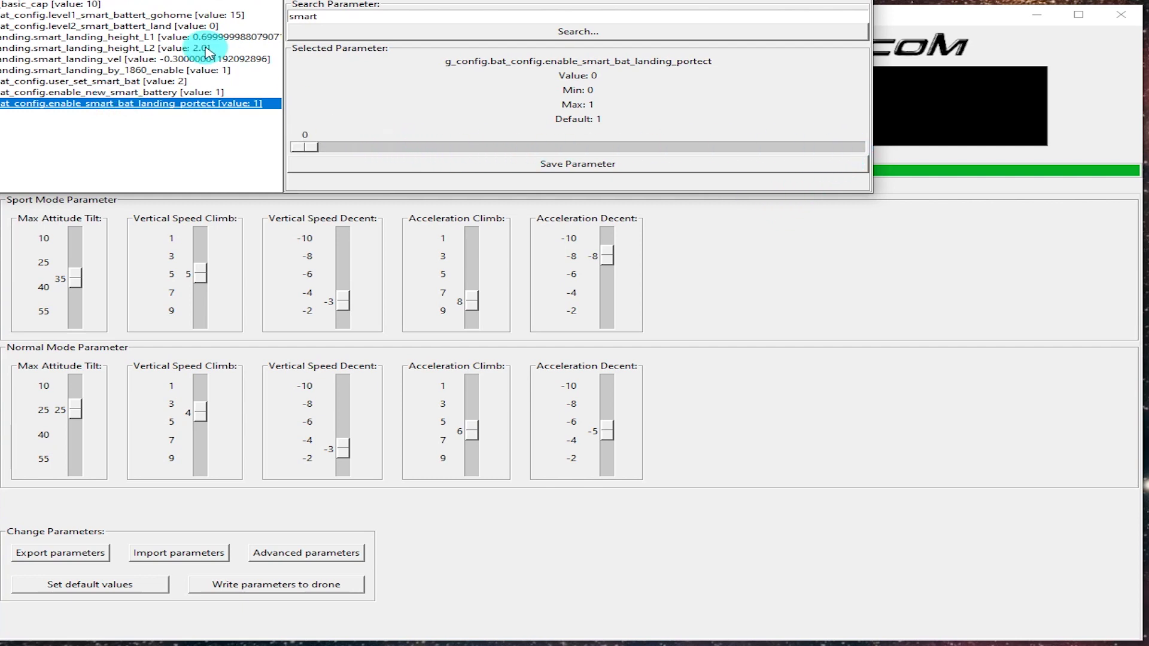
# Browse the battery parameters from smart_bat_basic_cap down to smart_landing_vel.
pyautogui.click(71, 5)
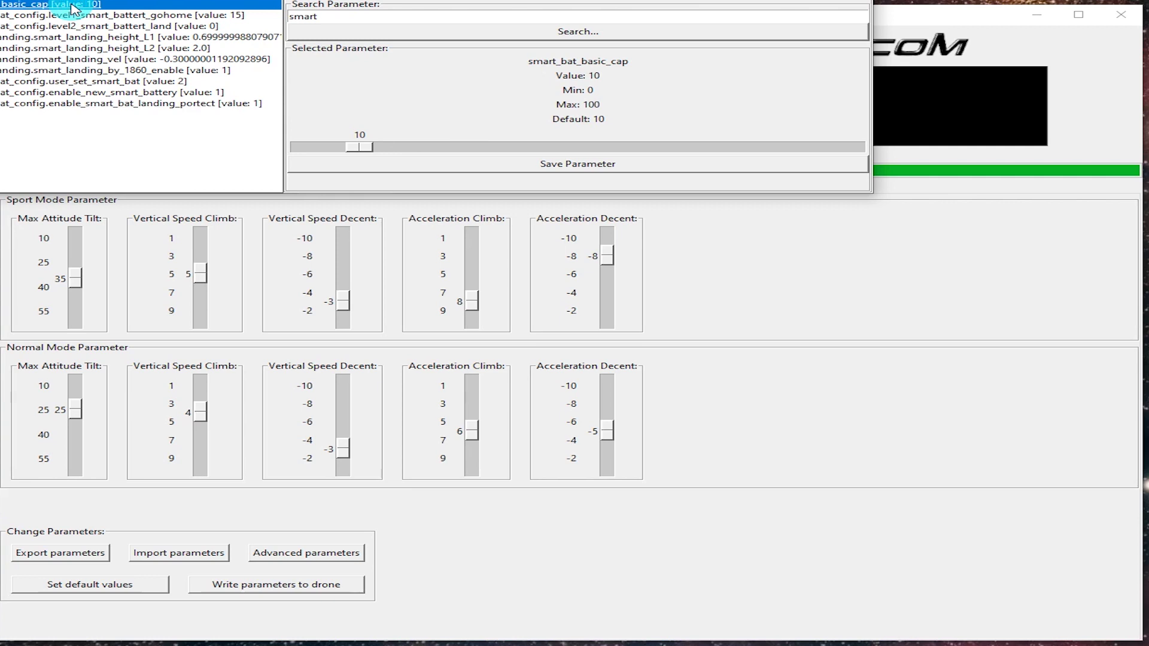
pyautogui.press('Down')
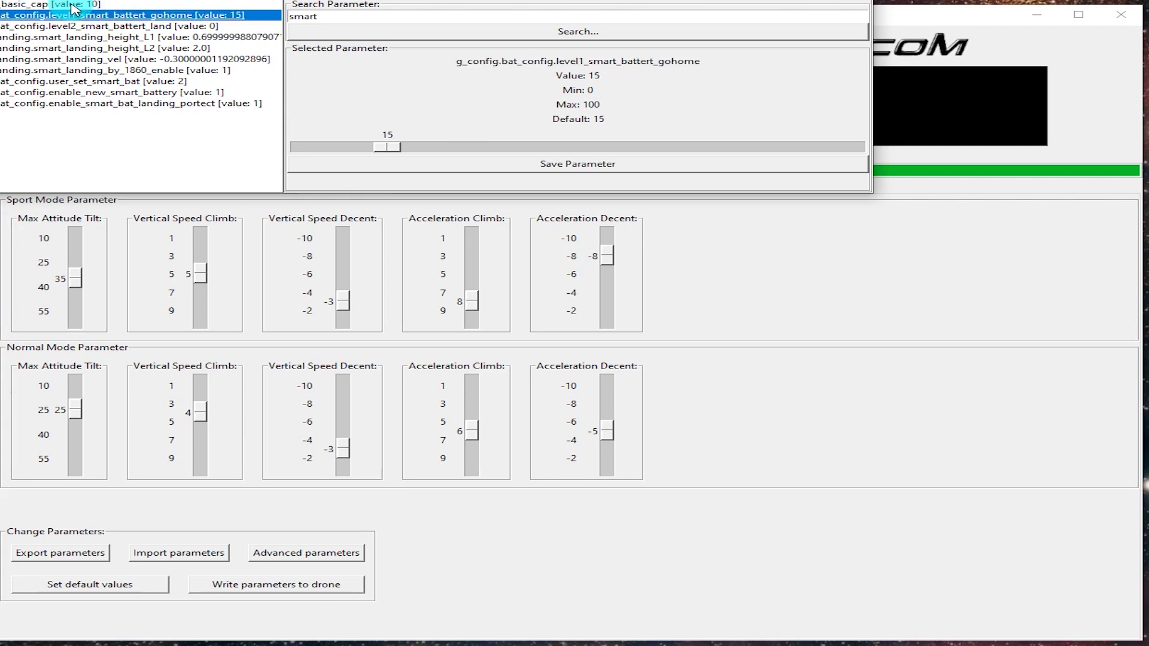
pyautogui.press('Down')
pyautogui.press('Down')
pyautogui.press('Down')
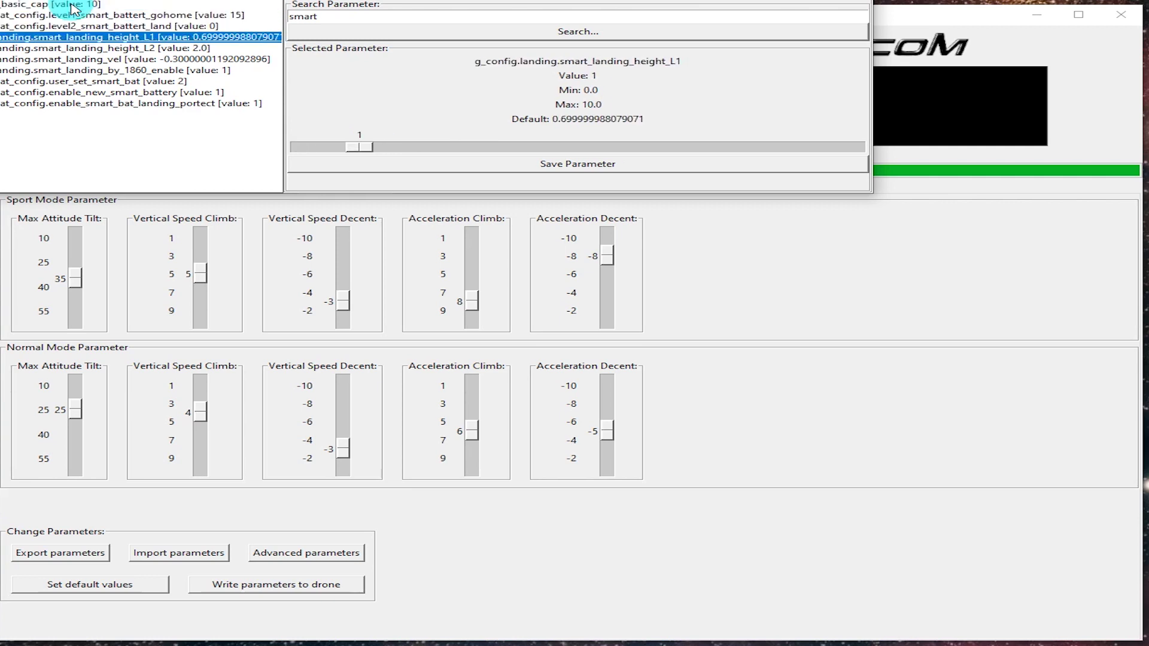
pyautogui.press('Down')
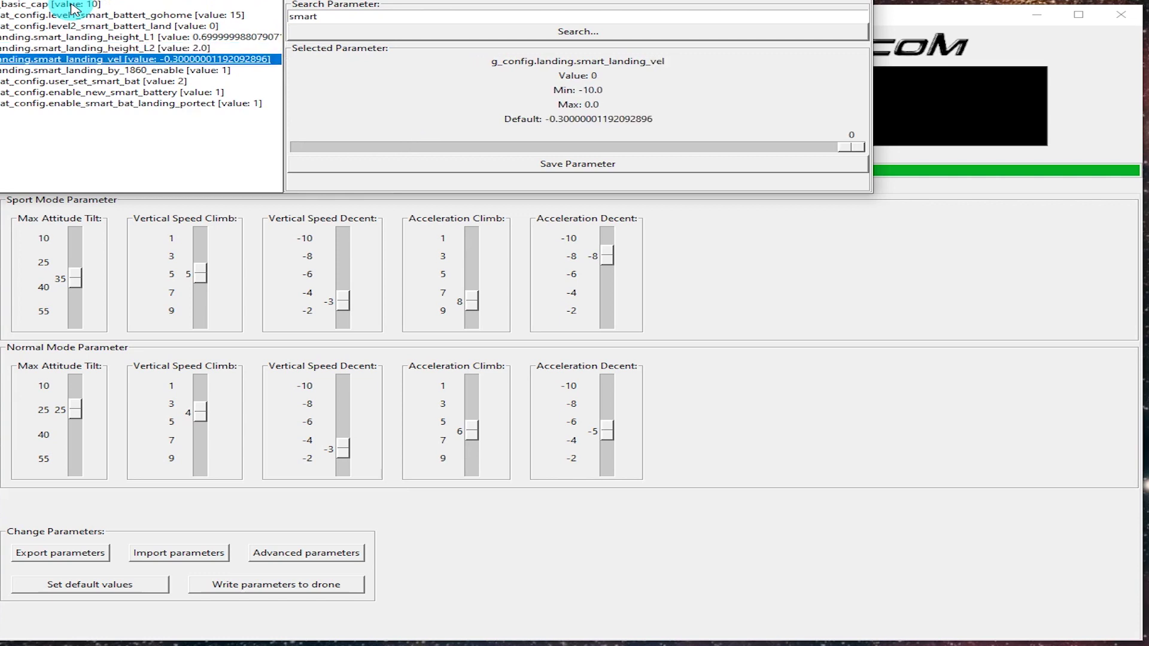
pyautogui.press('Down')
pyautogui.press('Down')
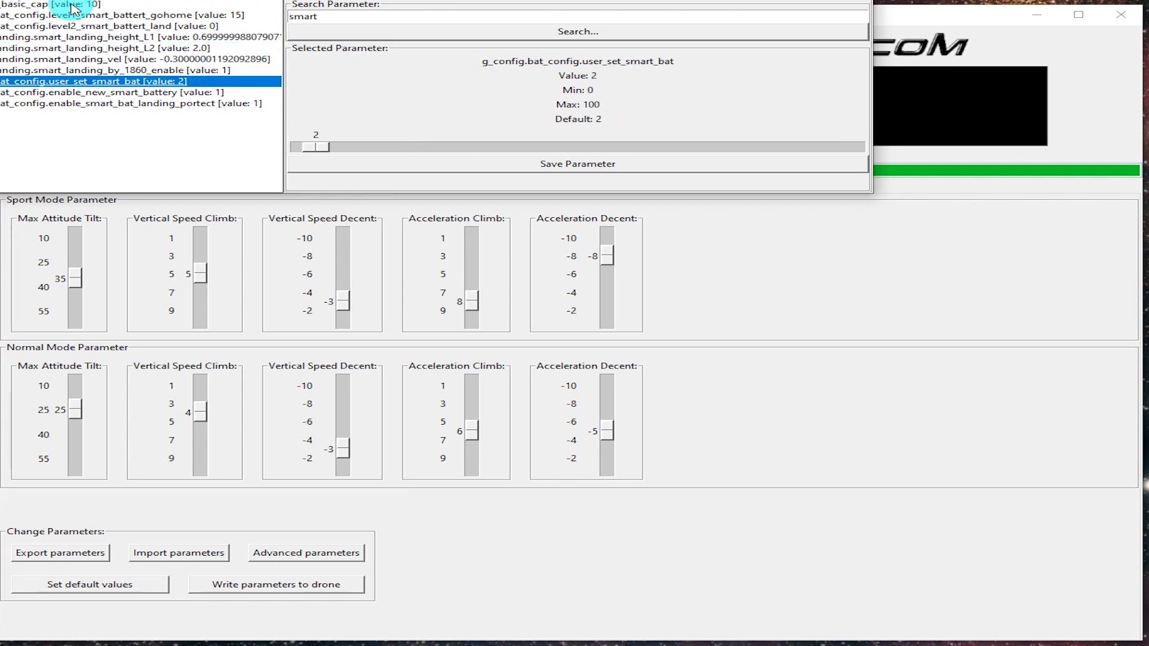
# Reapply 0 to user_set_smart_bat and smart battery landing protection, saving each.
pyautogui.moveTo(326, 147); pyautogui.dragTo(287, 146)
pyautogui.click(542, 163)
pyautogui.click(233, 94)
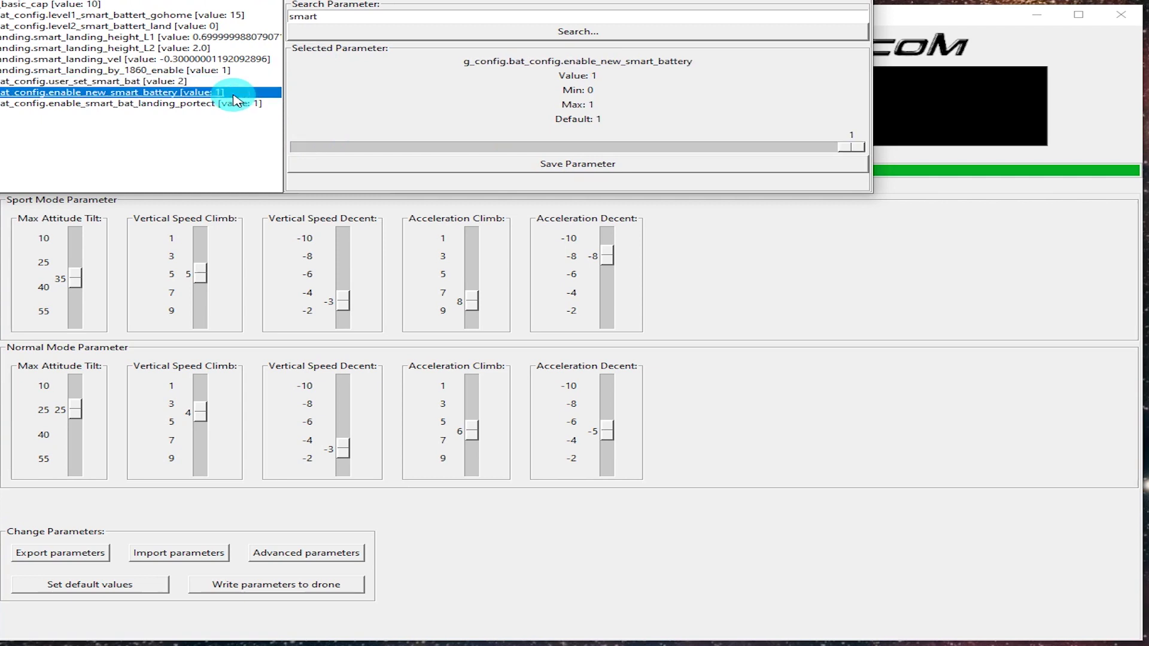
pyautogui.click(215, 103)
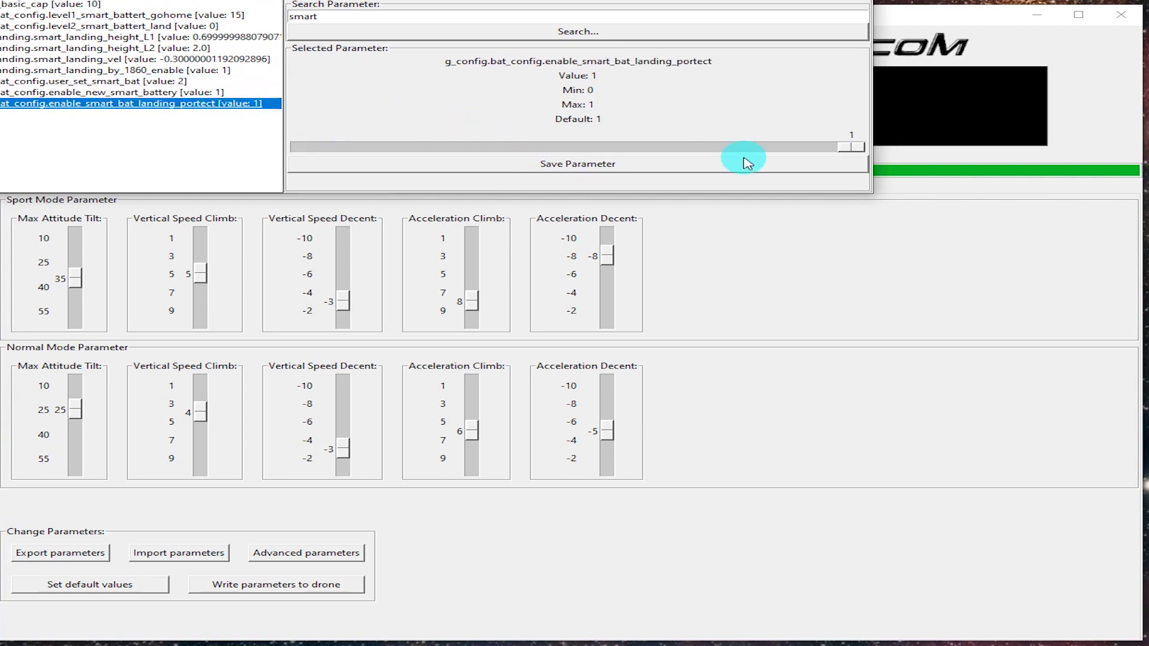
pyautogui.moveTo(861, 148); pyautogui.dragTo(395, 147)
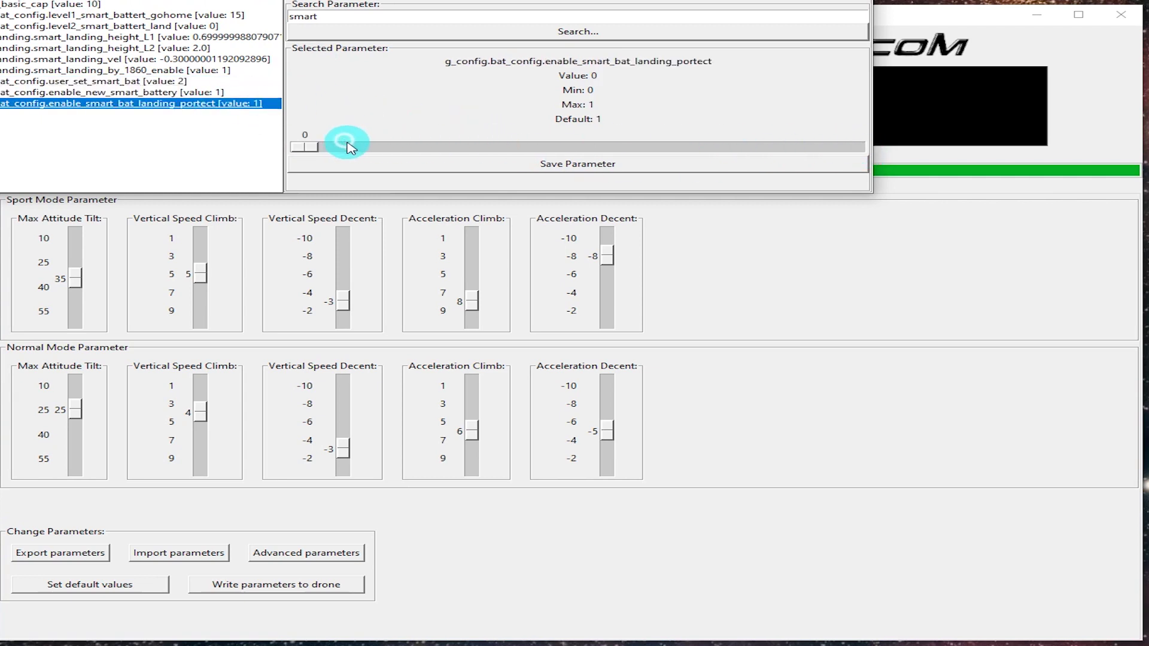
pyautogui.click(445, 171)
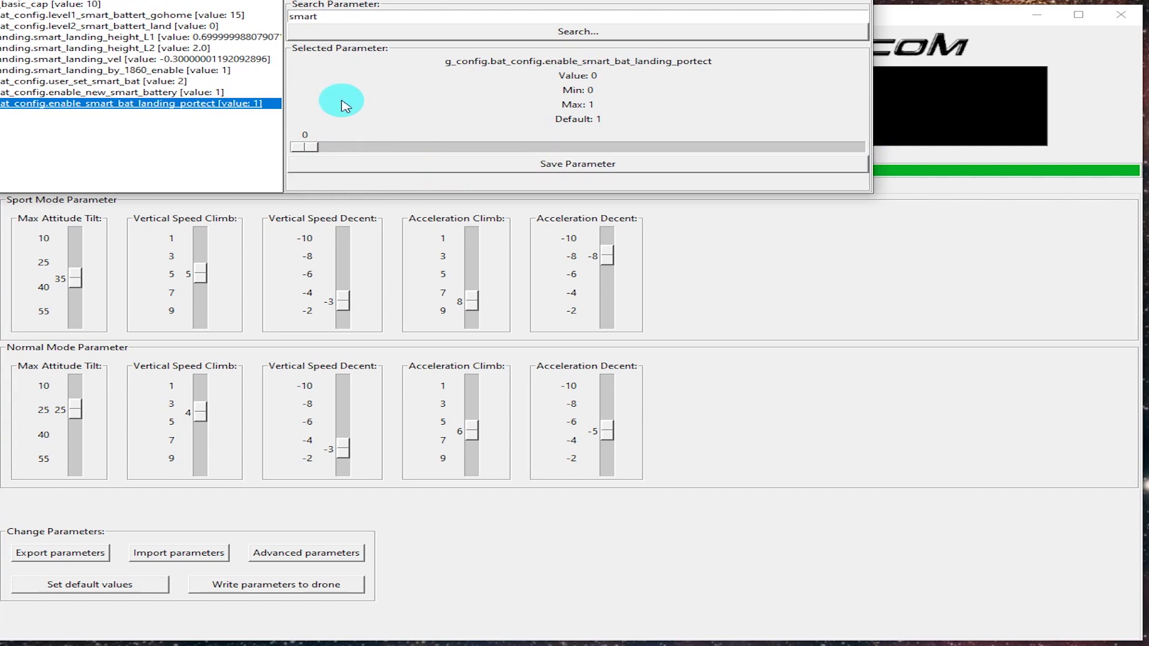
# Recheck level2 landing and user_set_smart_bat, save, and write all parameters to the drone.
pyautogui.click(86, 27)
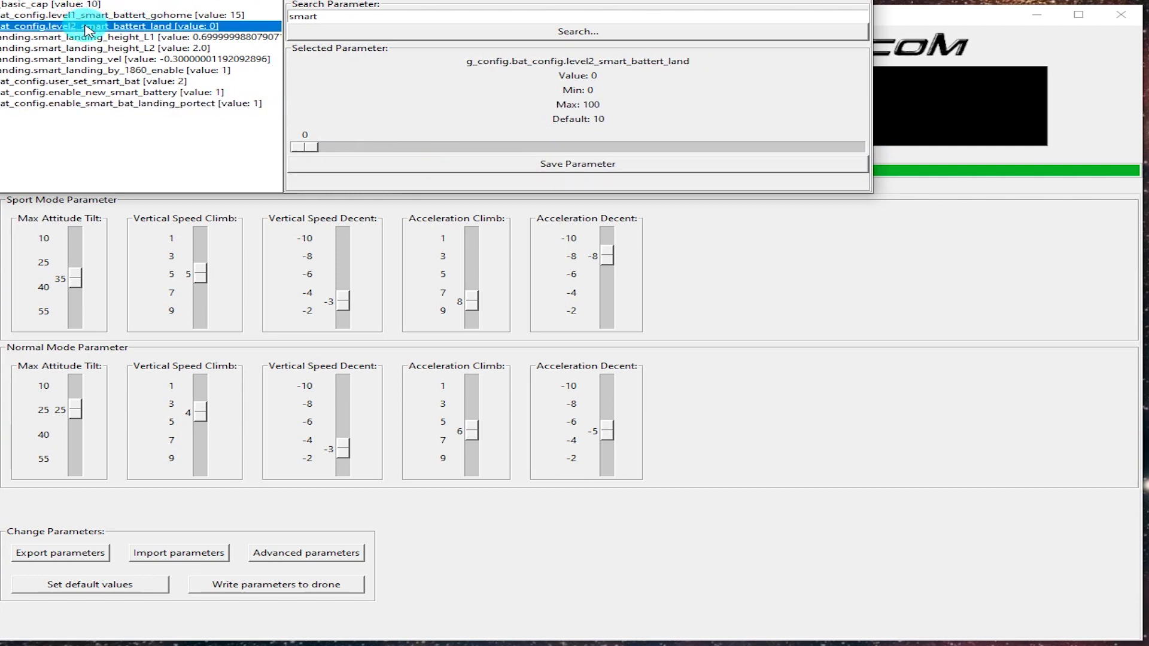
pyautogui.click(83, 82)
pyautogui.click(442, 170)
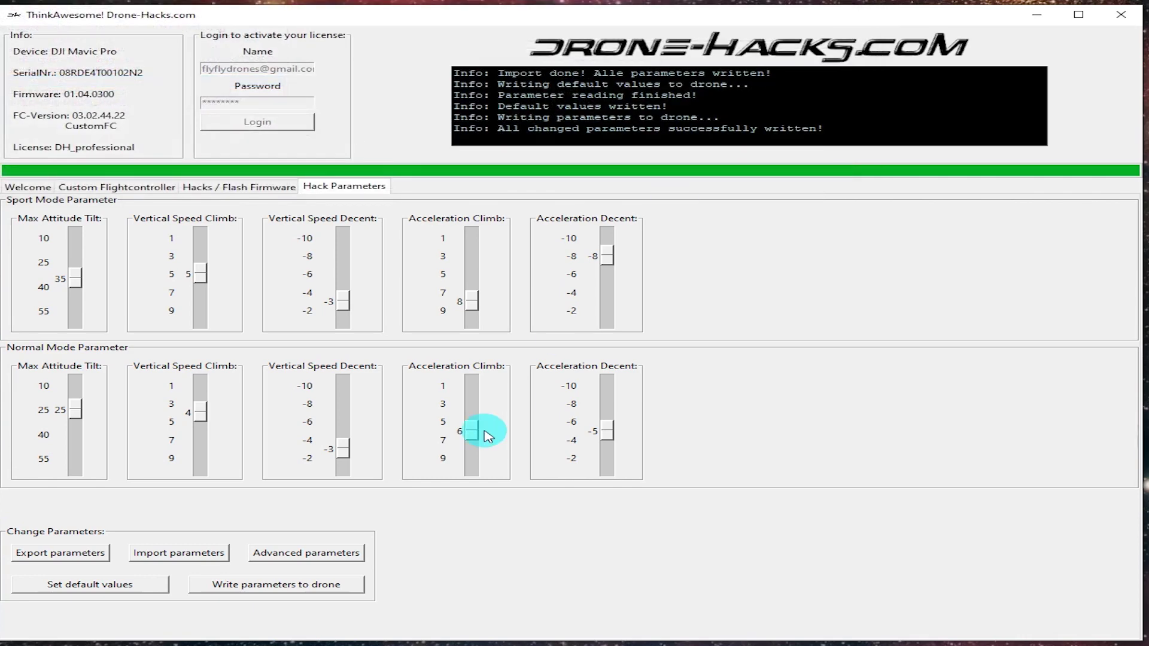
pyautogui.click(275, 585)
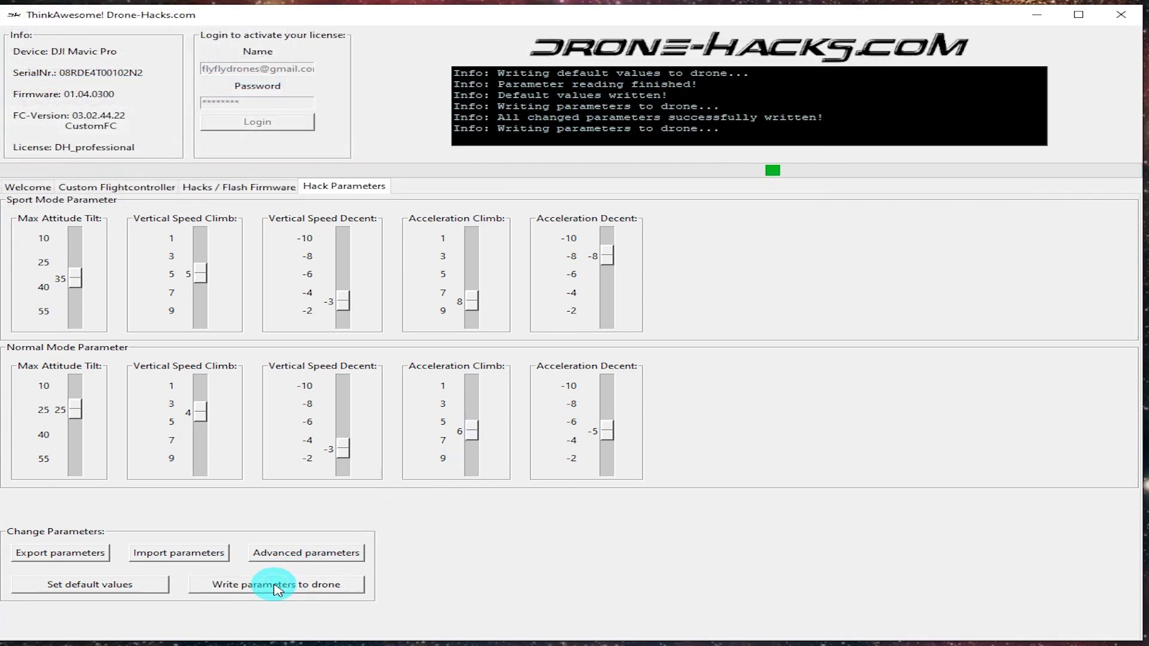